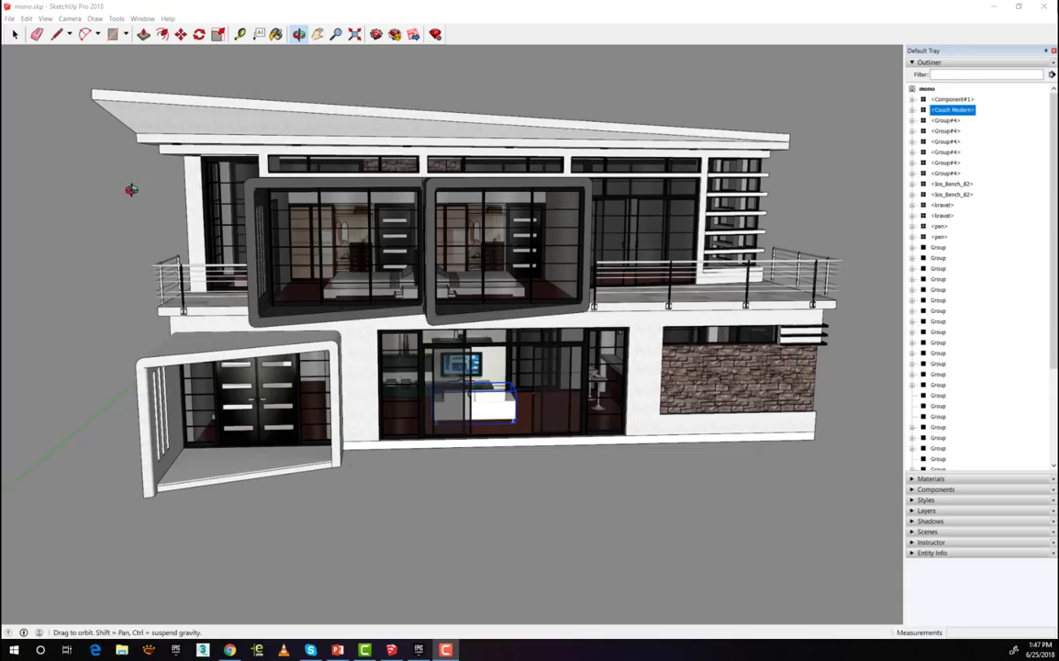
# Export the house model as an Unreal Datasmith file named Mono_2 in the Documents folder.
pyautogui.moveTo(130, 199); pyautogui.dragTo(99, 180)
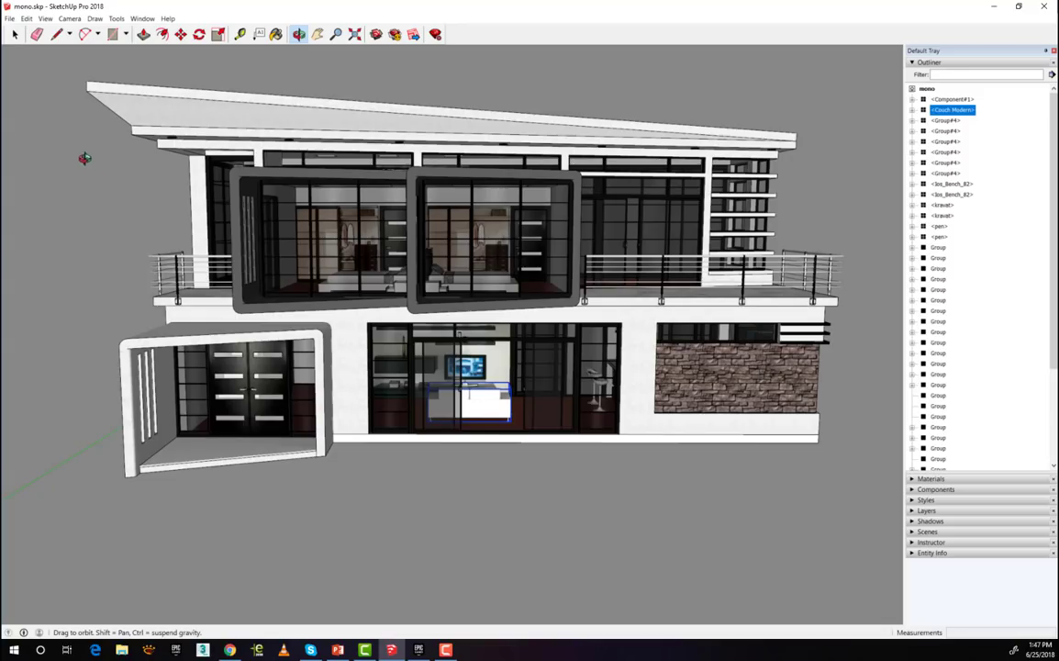
pyautogui.click(10, 19)
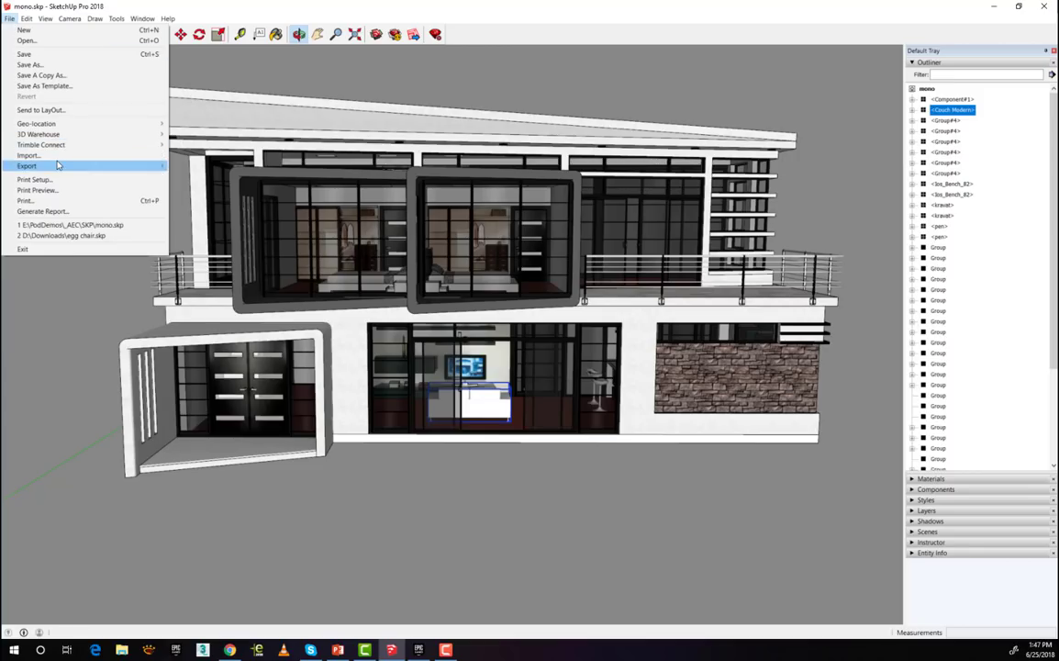
pyautogui.moveTo(154, 166)
pyautogui.click(197, 166)
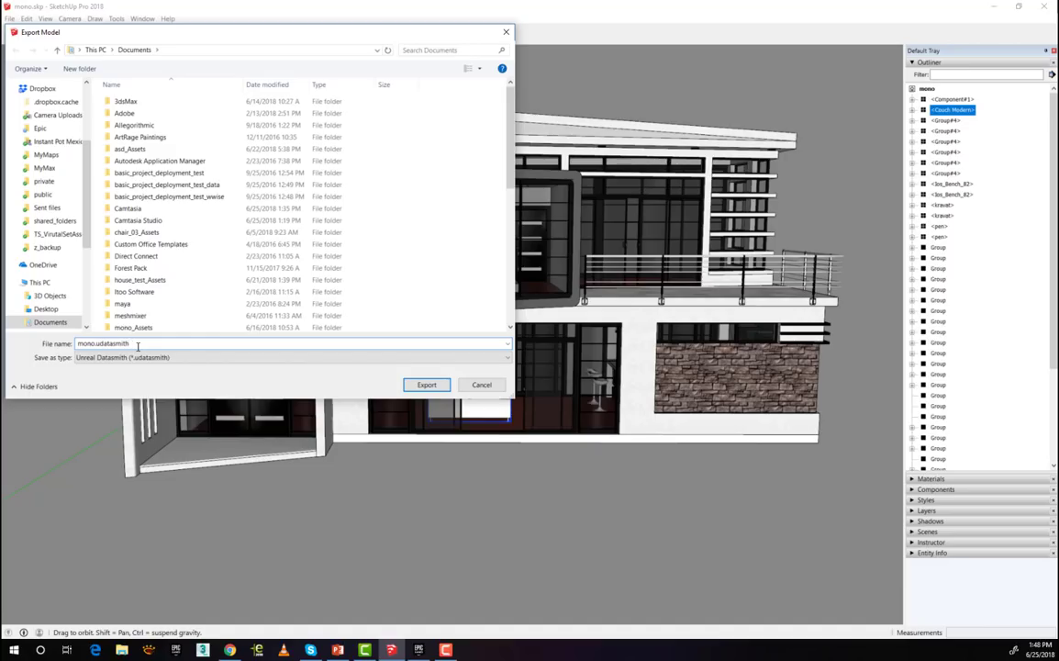
pyautogui.moveTo(137, 345); pyautogui.dragTo(73, 344)
pyautogui.write('Mono_2')
pyautogui.click(427, 385)
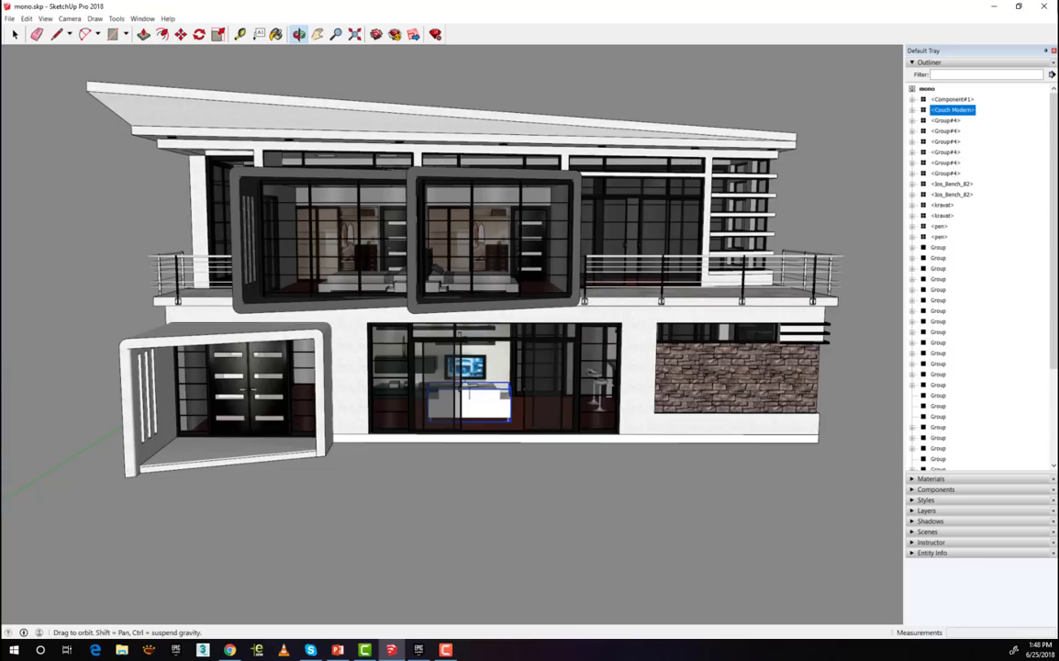
# Switch to the Epic Games Launcher's Unreal Project Browser and create a Blank Unreal Studio project named Mono_2.
pyautogui.click(419, 650)
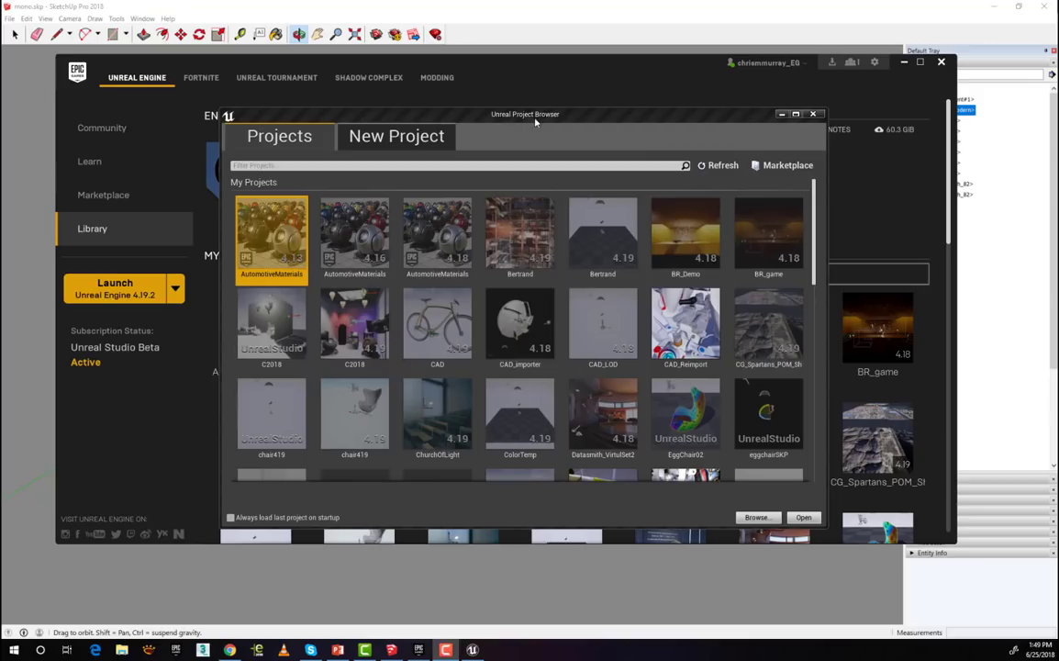
pyautogui.click(392, 143)
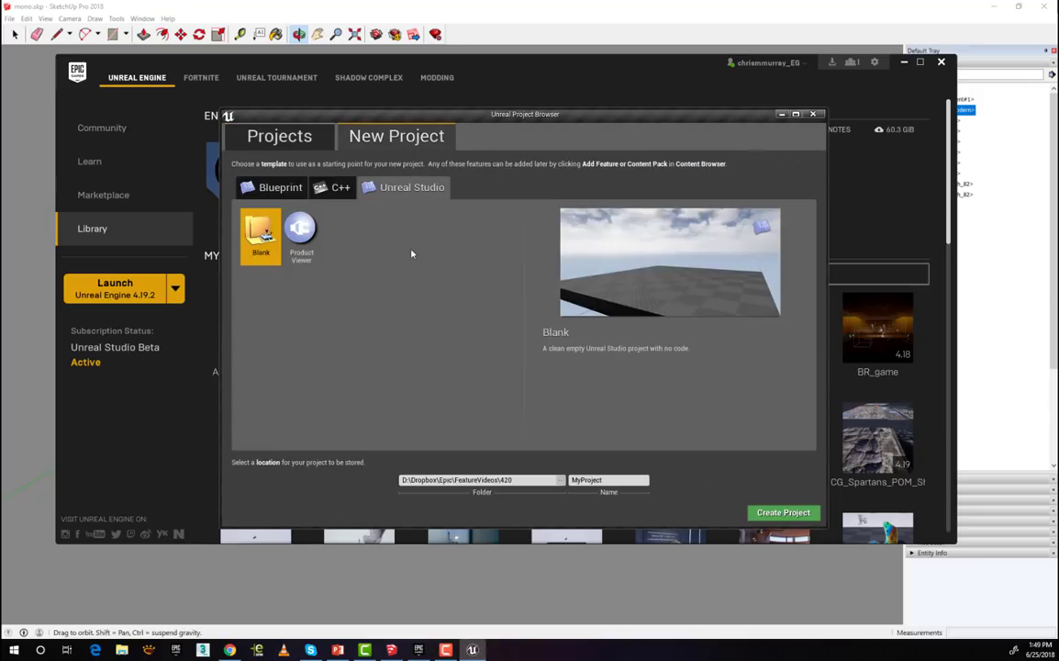
pyautogui.click(285, 189)
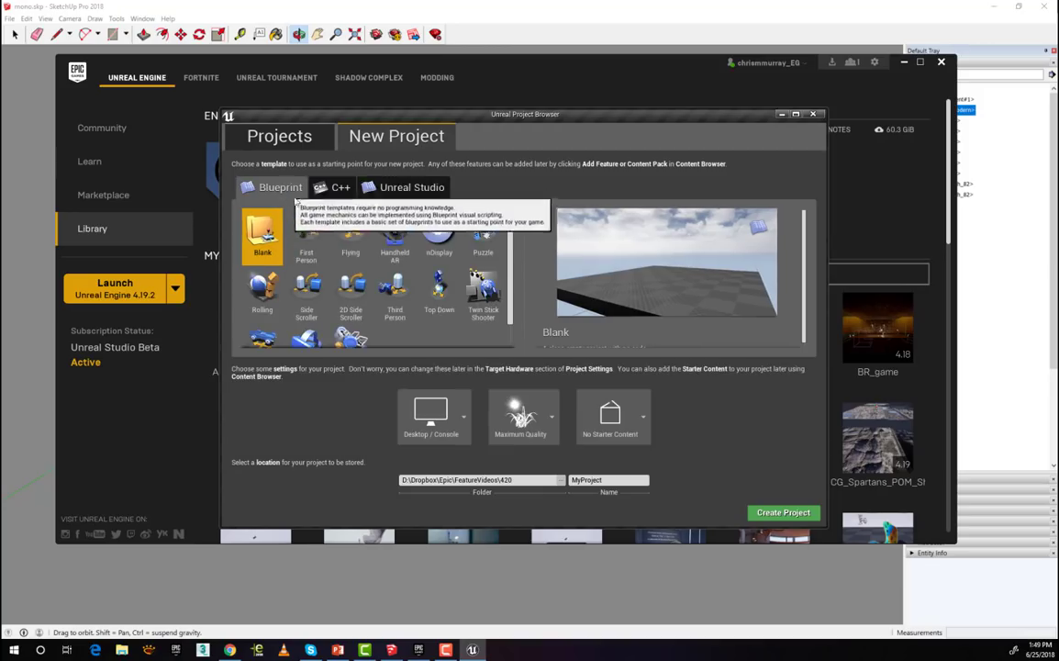
pyautogui.click(336, 188)
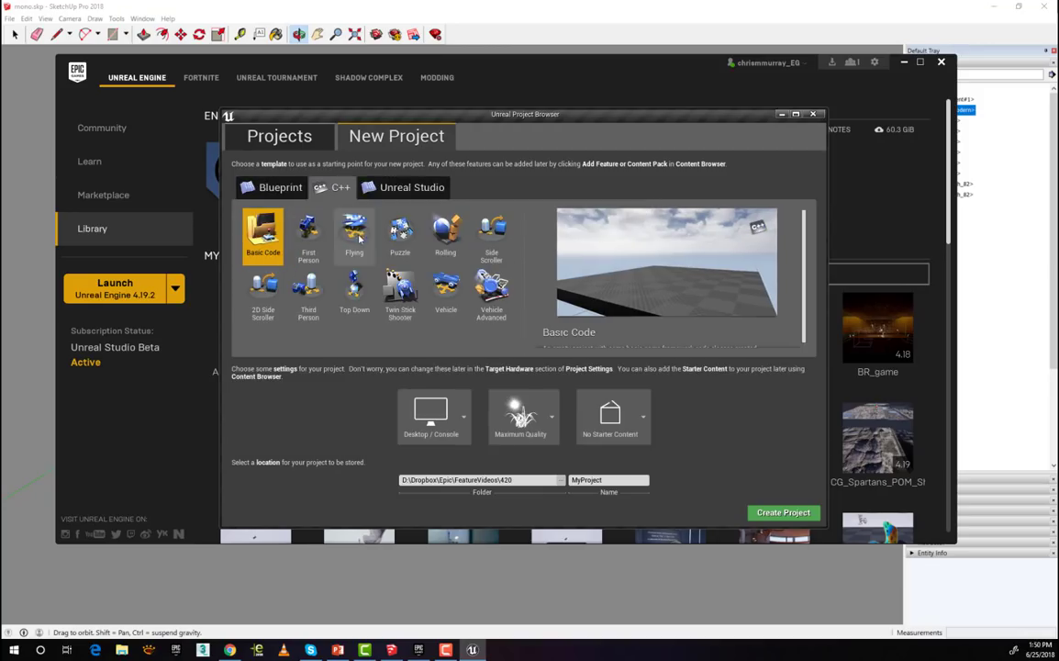
pyautogui.click(393, 188)
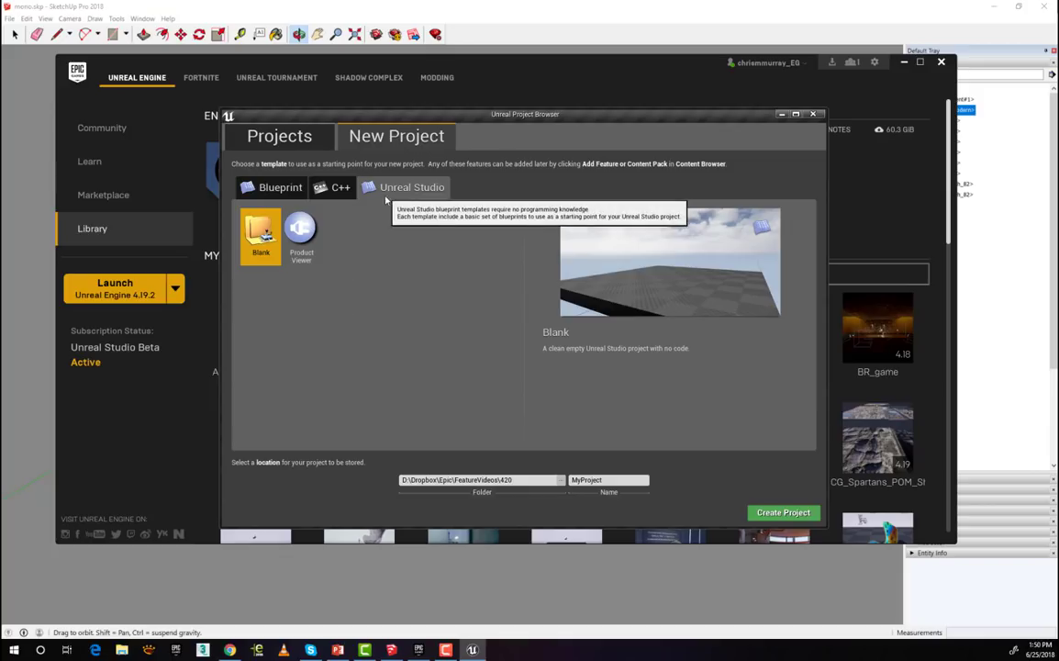
pyautogui.click(615, 483)
pyautogui.write('Mono_2')
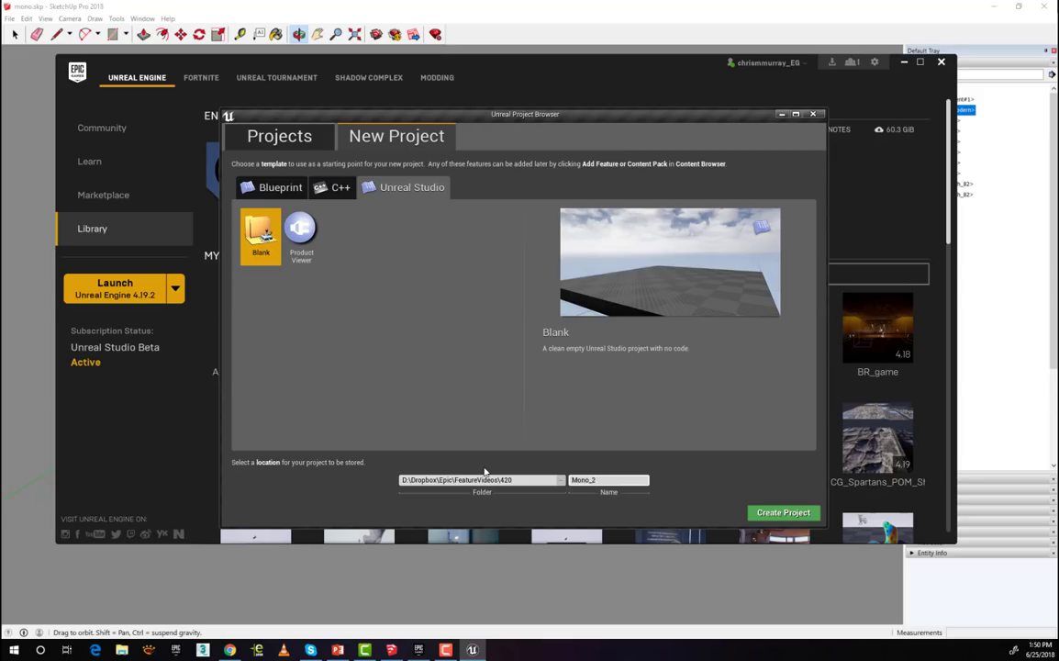
pyautogui.click(783, 513)
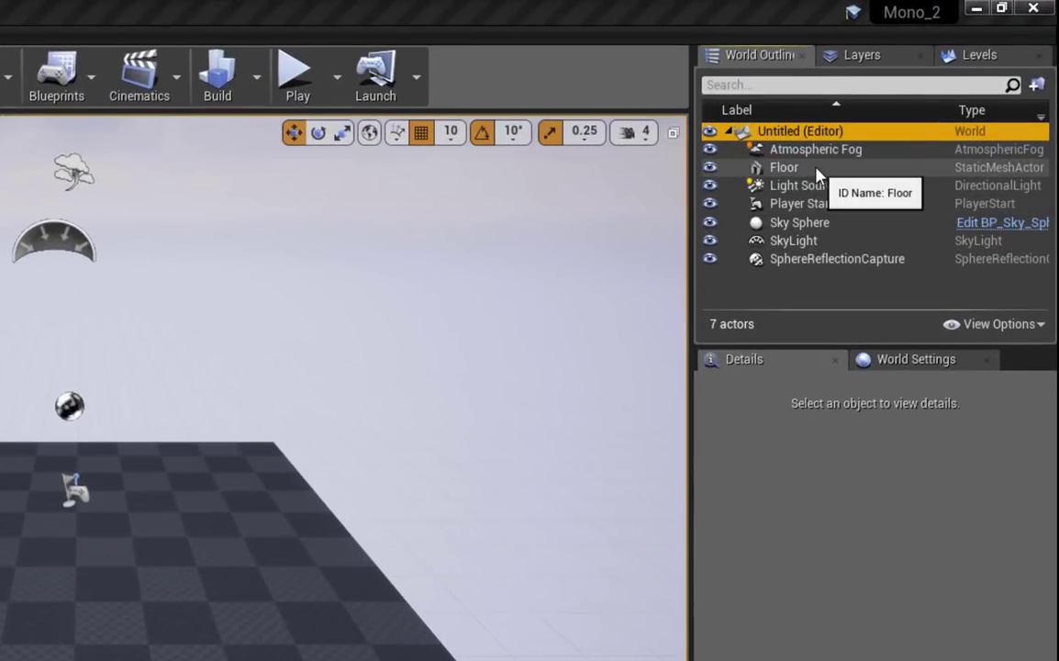
# Inspect the default level's Floor and Light Source actors, and view its layers and levels.
pyautogui.click(813, 169)
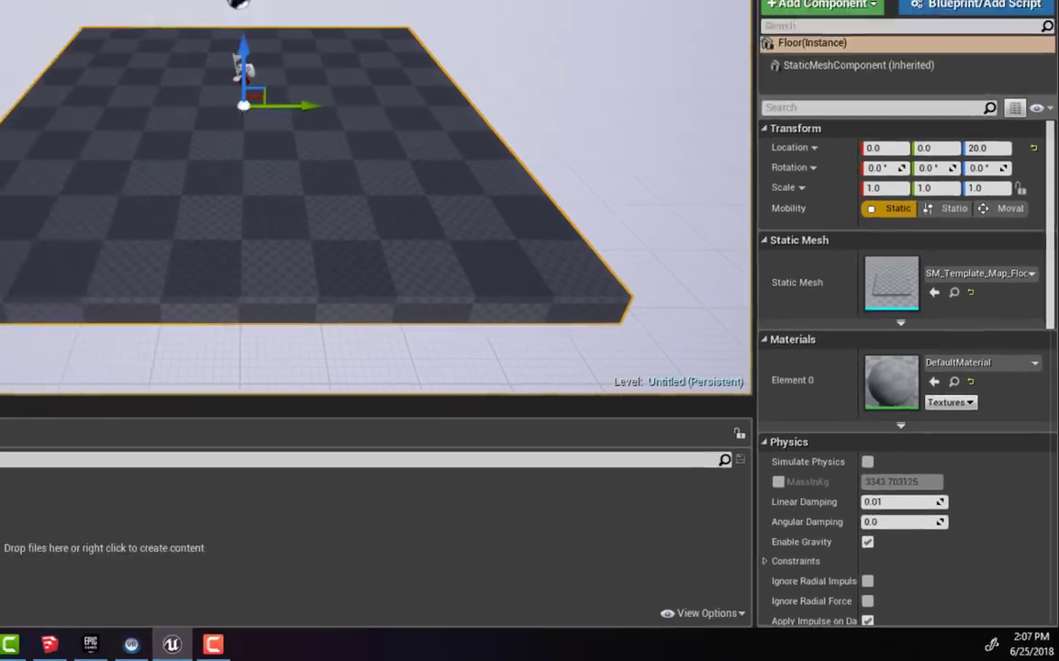
pyautogui.click(918, 101)
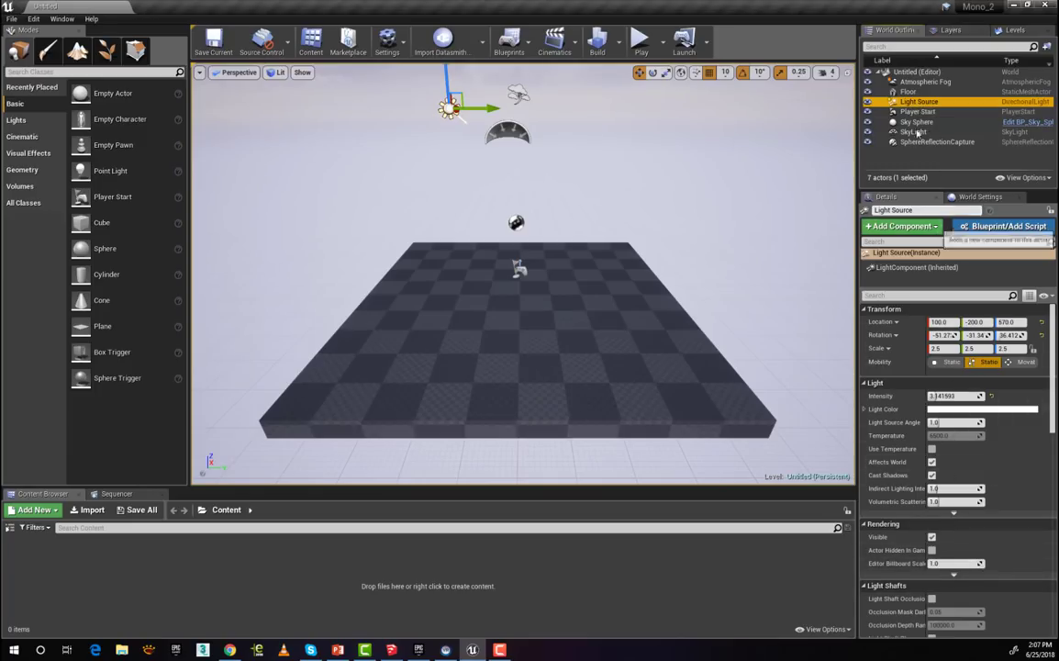
pyautogui.click(908, 92)
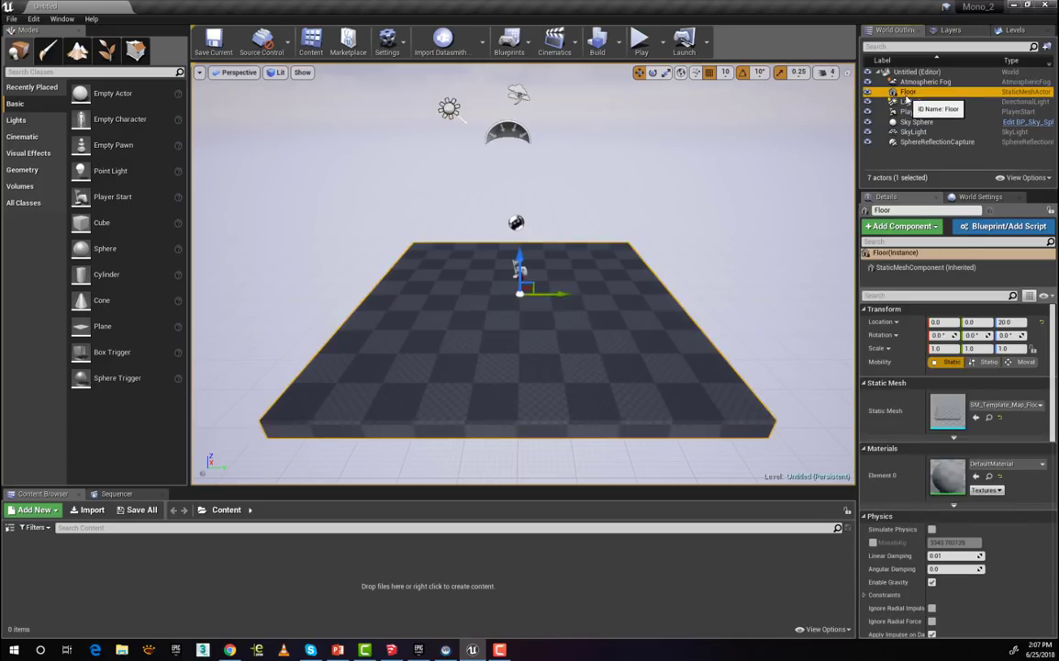
pyautogui.click(952, 31)
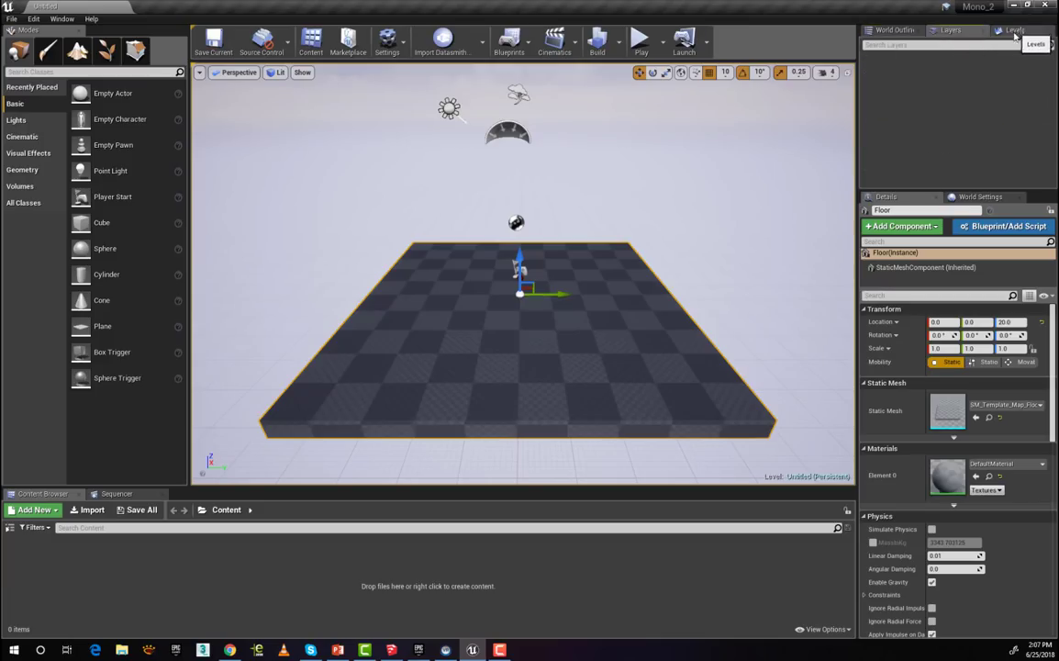
pyautogui.click(1014, 30)
pyautogui.click(900, 30)
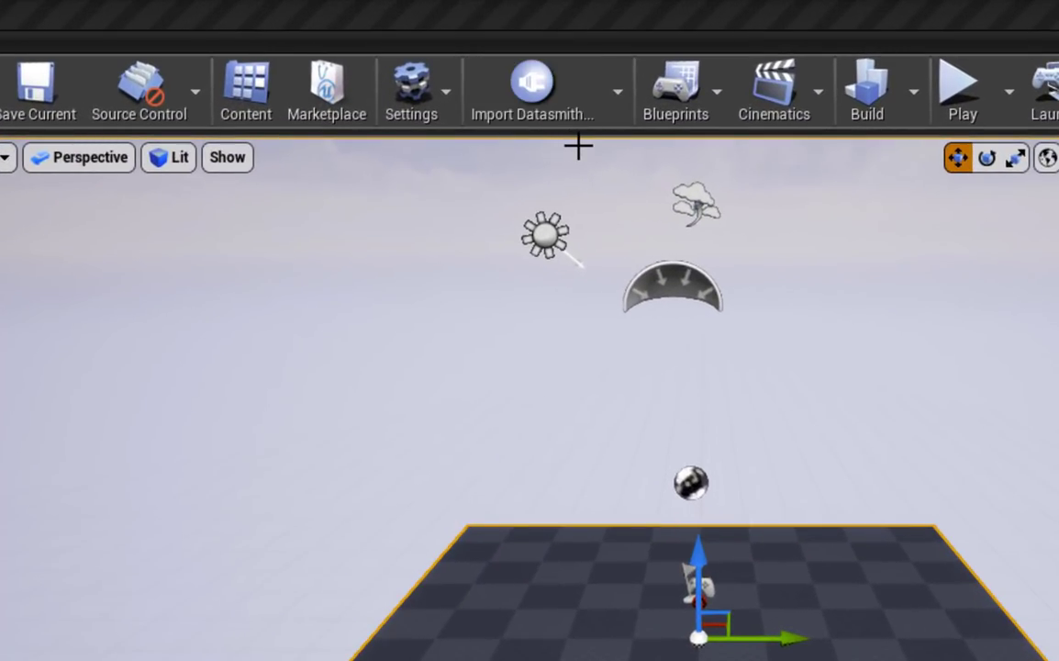
# Start a Datasmith import and choose Mono_2.udatasmith from the recent files as its source.
pyautogui.click(620, 103)
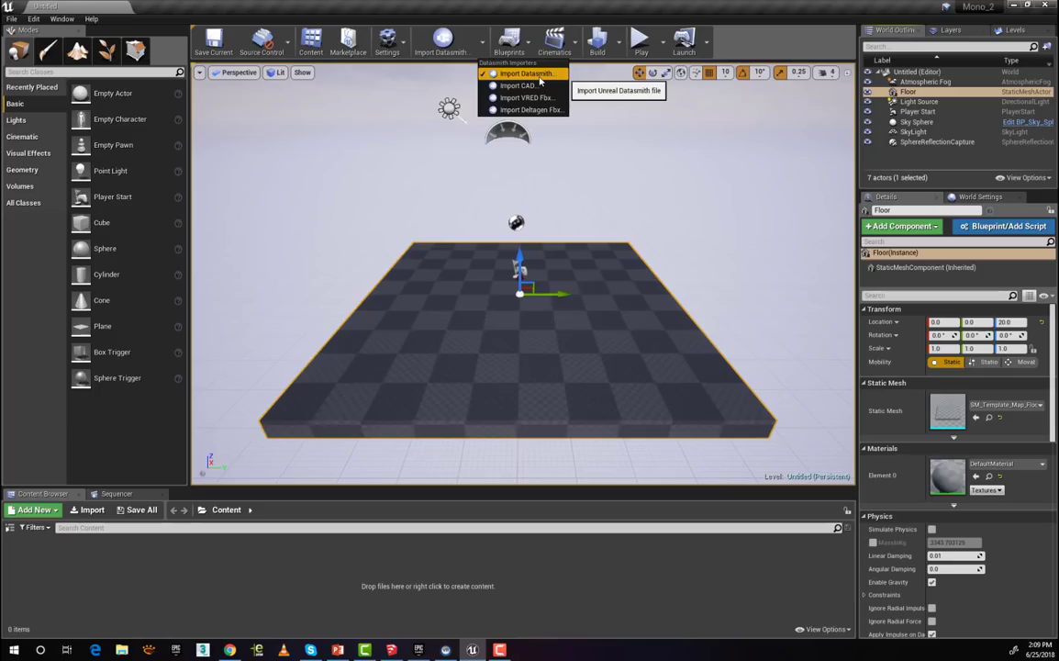
pyautogui.click(538, 75)
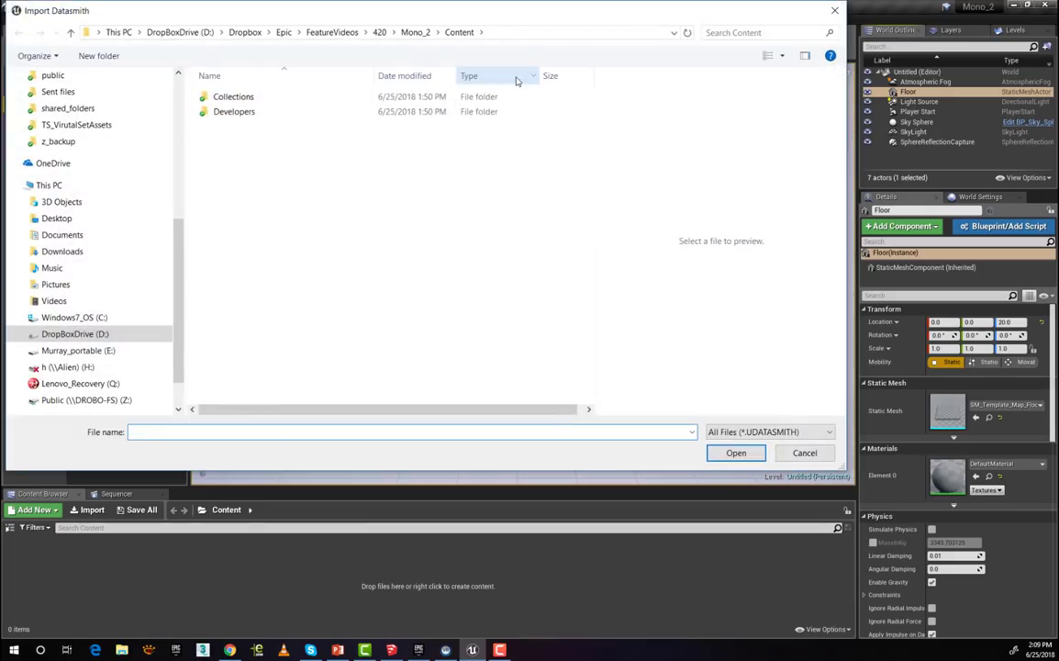
pyautogui.moveTo(175, 249); pyautogui.dragTo(86, 102)
pyautogui.click(73, 86)
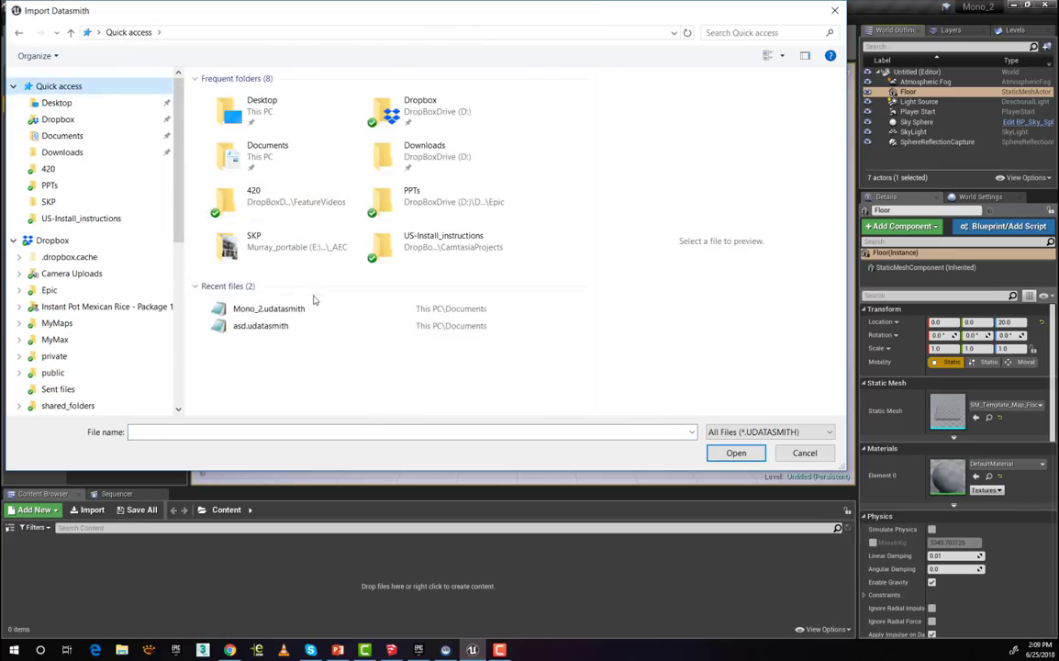
pyautogui.click(255, 309)
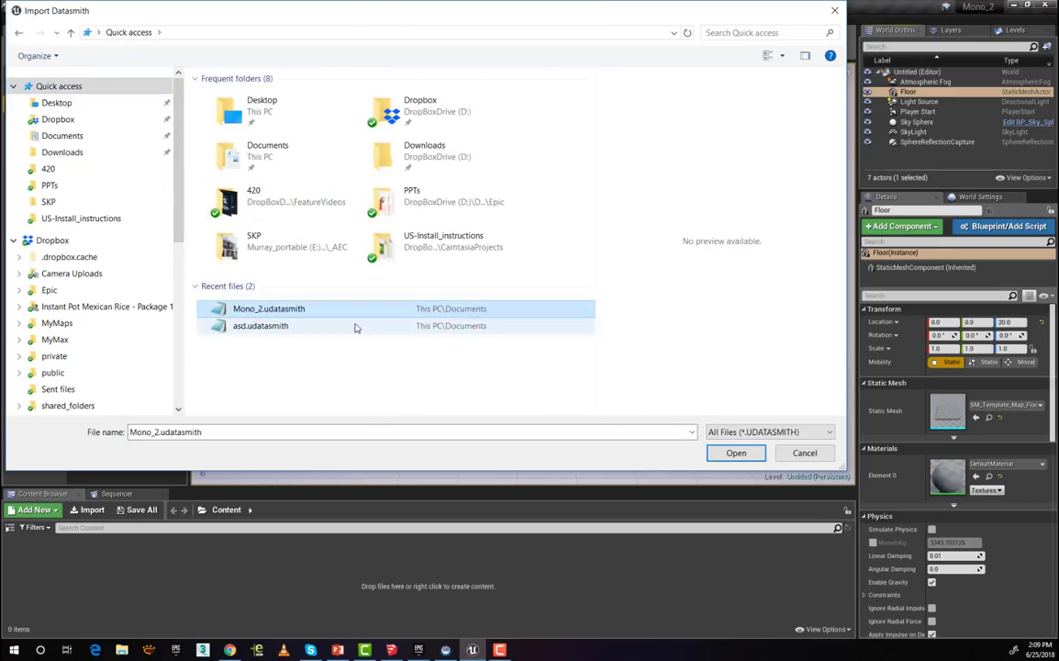
pyautogui.click(737, 453)
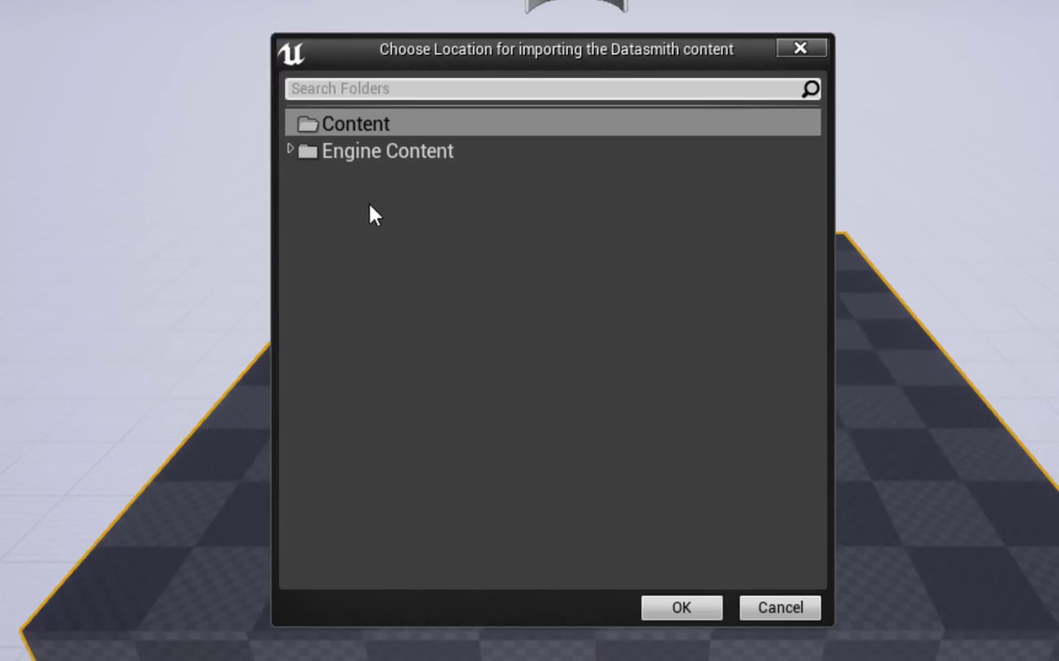
# Create a folder named SketchUp inside Content and use it as the import destination.
pyautogui.rightClick(364, 134)
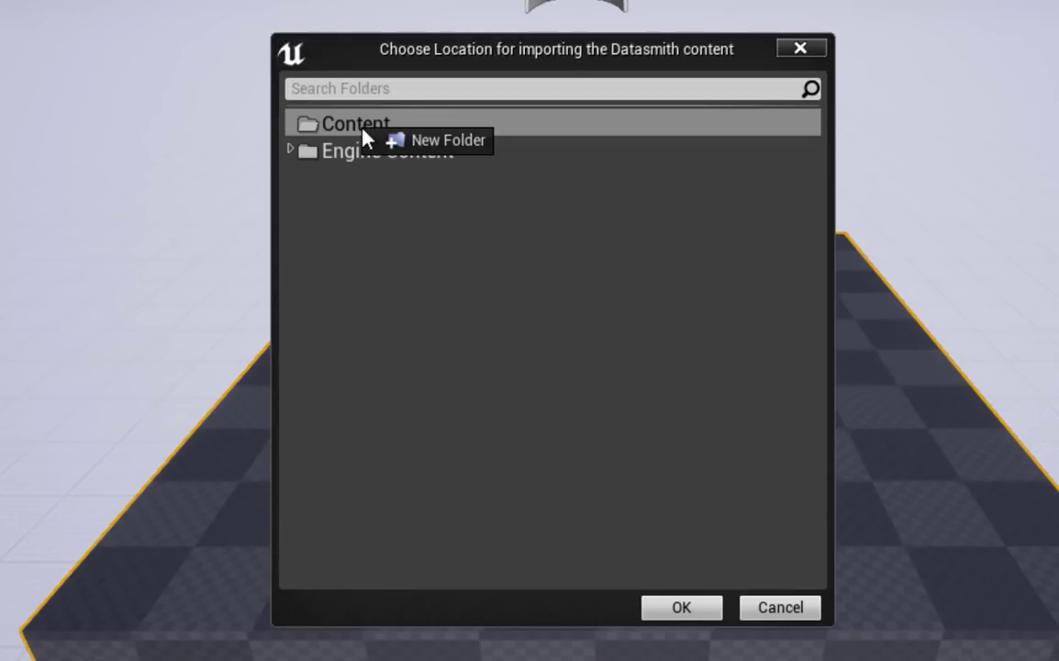
pyautogui.click(449, 147)
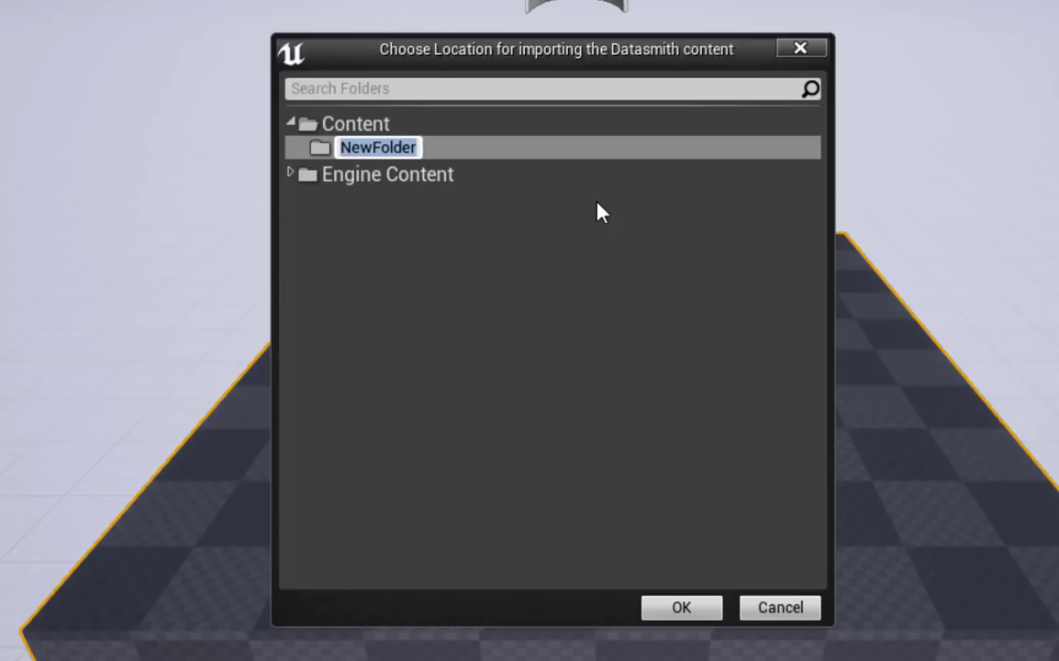
pyautogui.write('S')
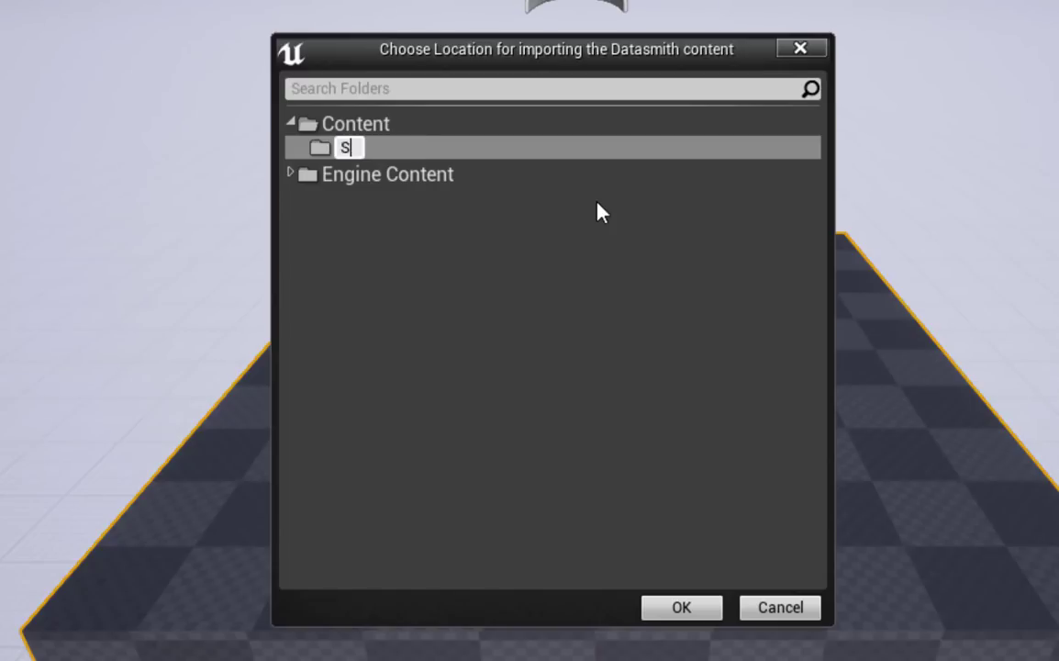
pyautogui.write('ket')
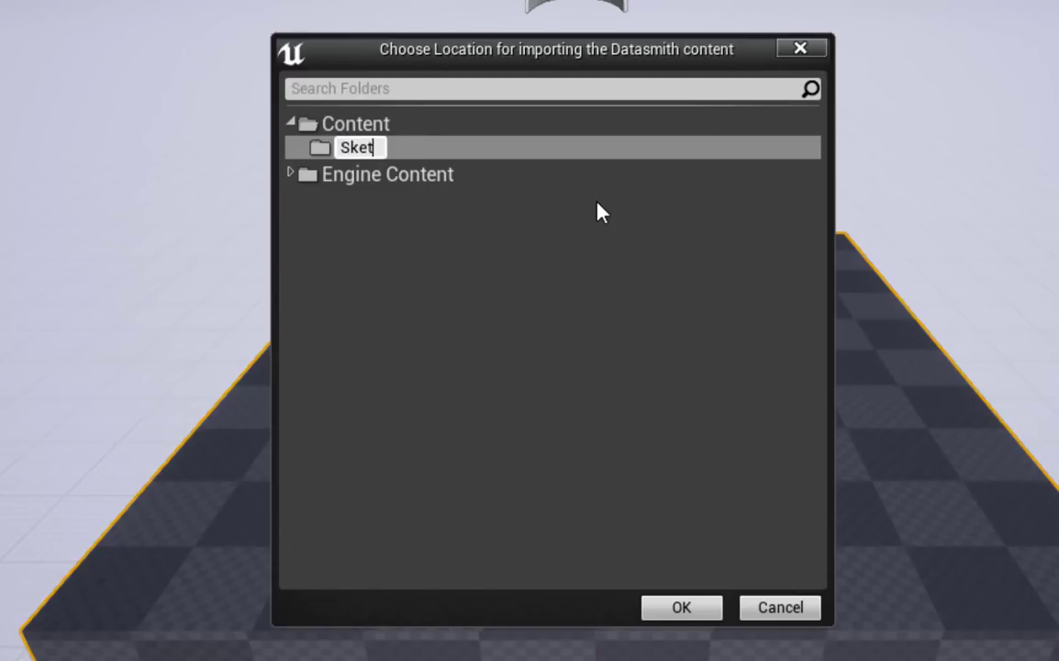
pyautogui.write('chUp')
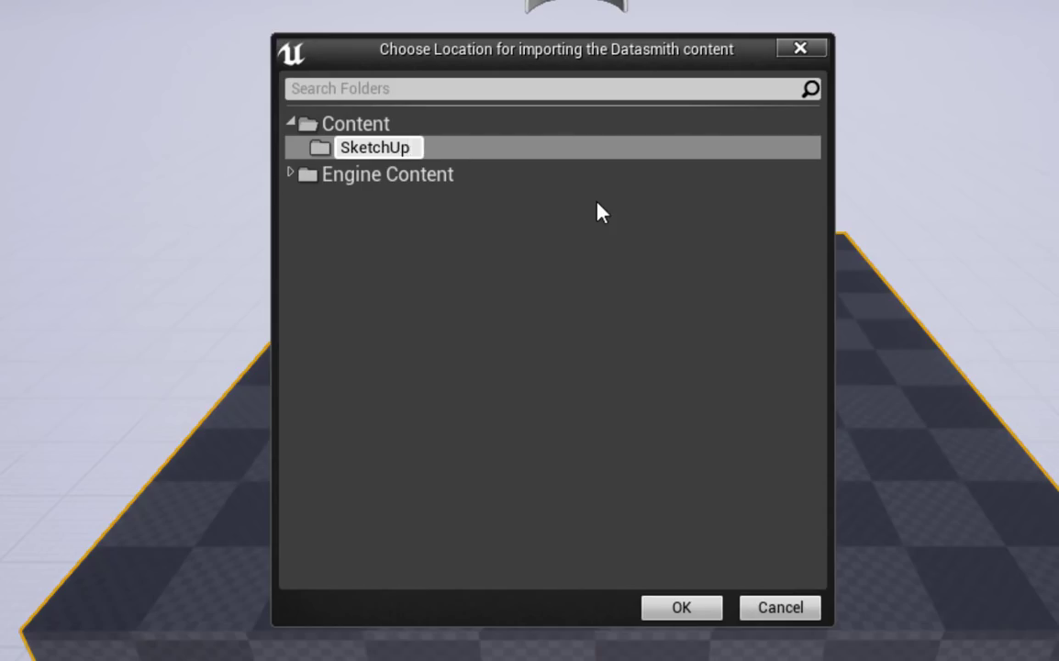
pyautogui.click(383, 151)
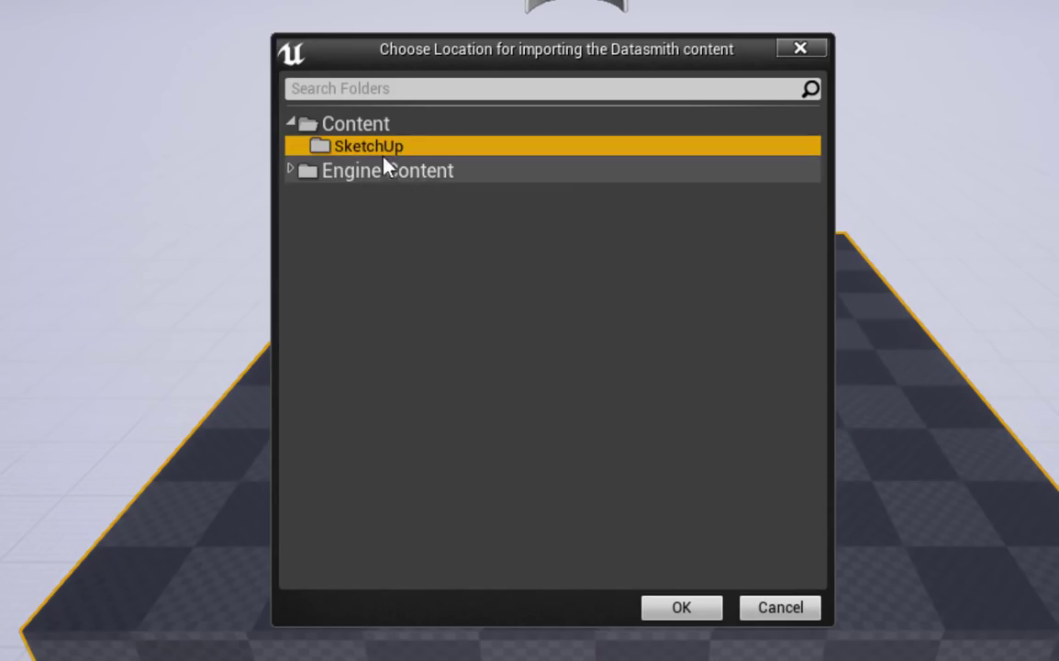
pyautogui.click(703, 612)
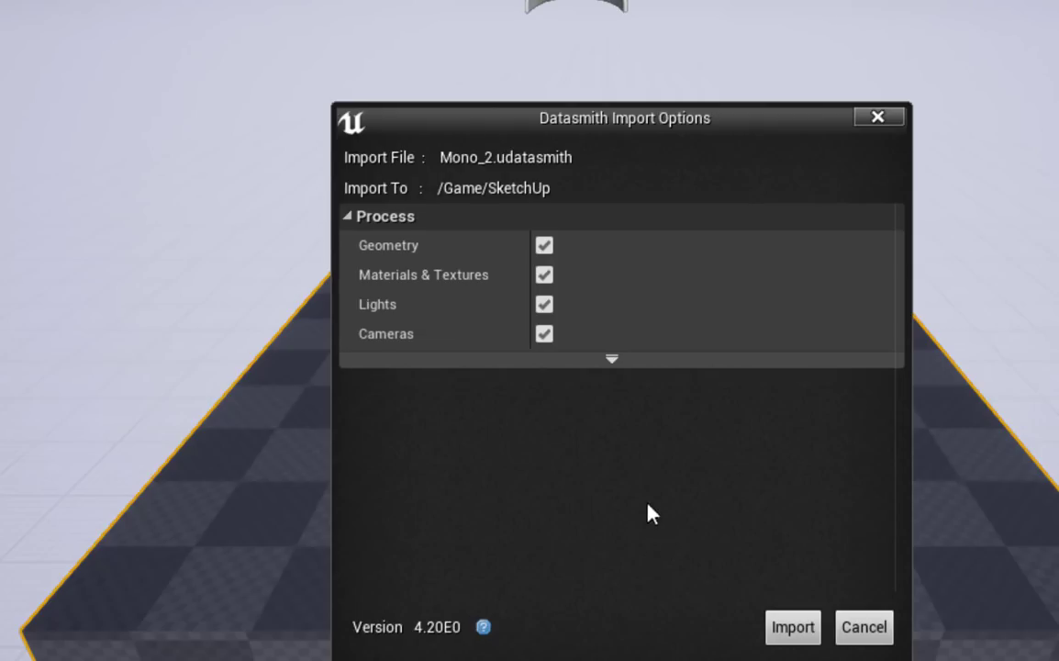
# Set the static meshes' minimum lightmap resolution to 512 and import the geometry, materials and textures, lights and cameras.
pyautogui.click(614, 362)
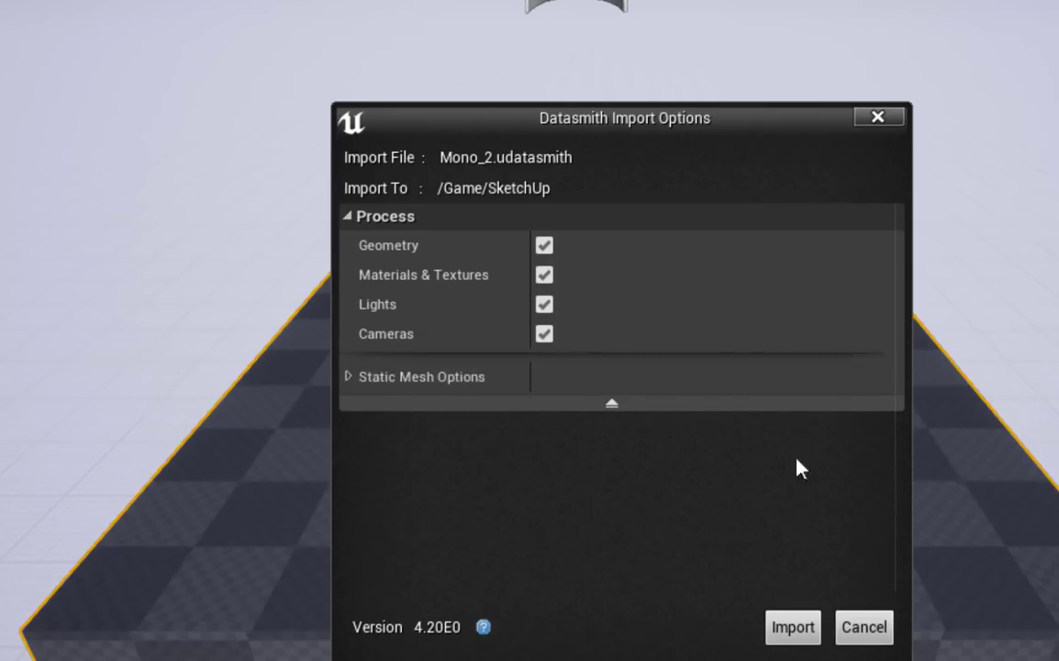
pyautogui.click(350, 382)
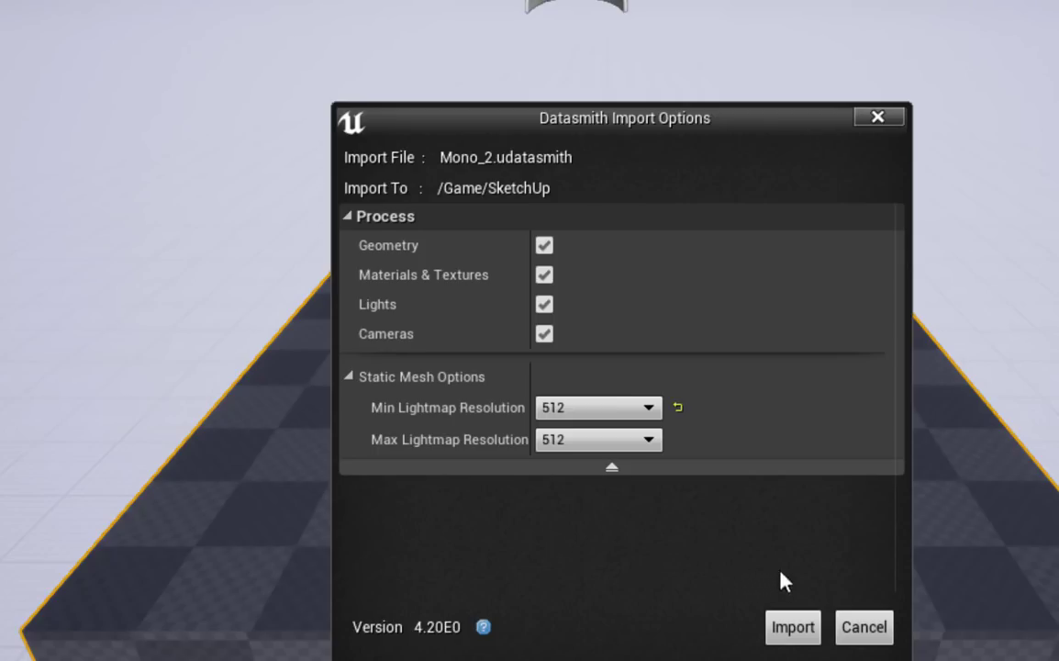
pyautogui.click(794, 627)
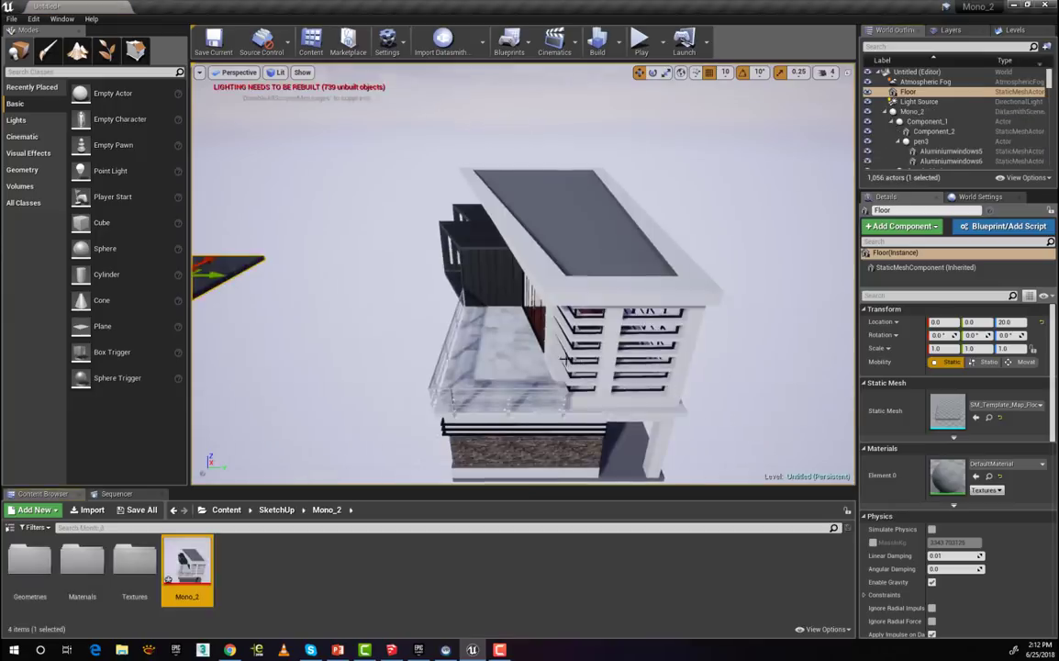
# Select the upper terrace slab of the imported house and view the model from its front side.
pyautogui.click(510, 367)
pyautogui.keyDown('alt'); pyautogui.moveTo(510, 367); pyautogui.dragTo(632, 296); pyautogui.keyUp('alt')
pyautogui.keyDown('alt'); pyautogui.moveTo(632, 296); pyautogui.dragTo(677, 281, button='right'); pyautogui.keyUp('alt')
pyautogui.keyDown('alt'); pyautogui.moveTo(677, 281); pyautogui.dragTo(781, 273); pyautogui.keyUp('alt')
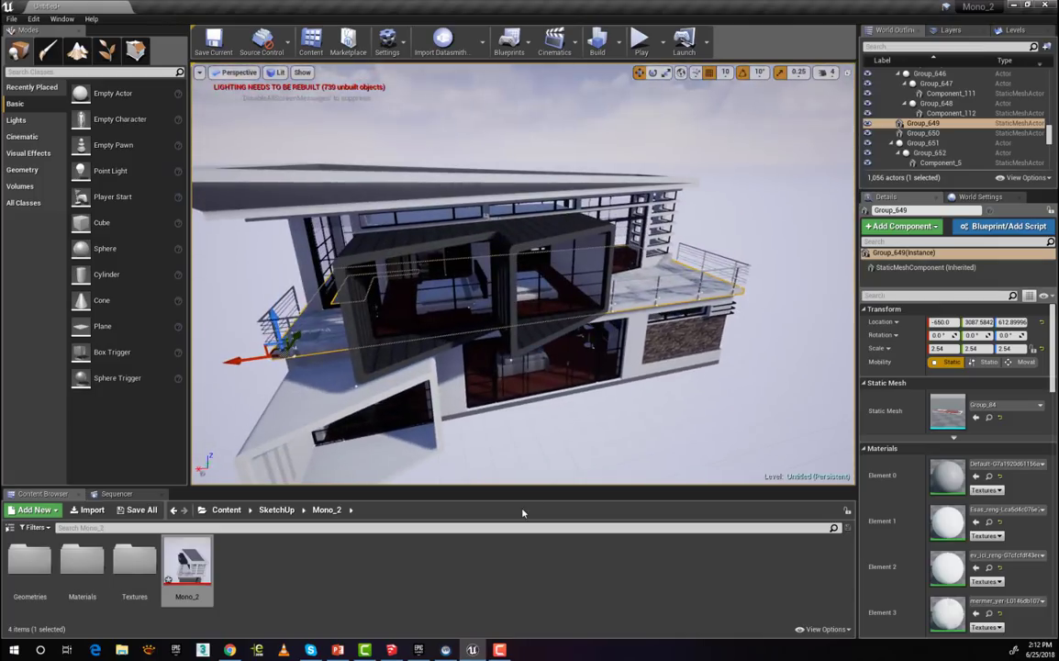
# Switch to SketchUp and orbit the original house to compare its front facade with the imported one.
pyautogui.hotkey('alt', 'Tab')
pyautogui.hotkey('shift', 'z')
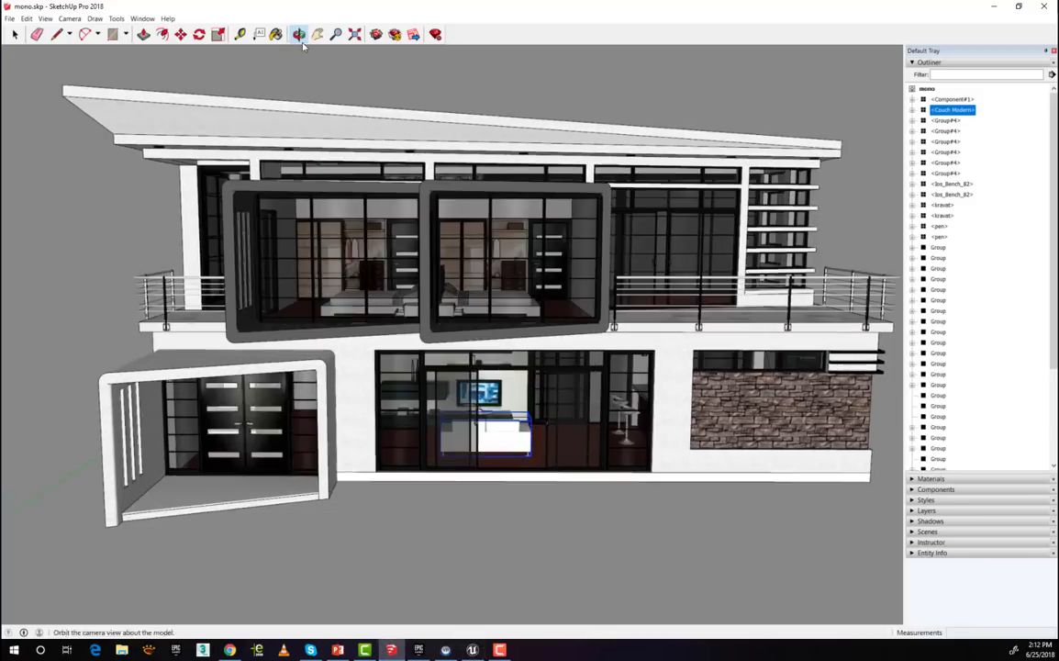
pyautogui.moveTo(393, 259); pyautogui.dragTo(404, 510)
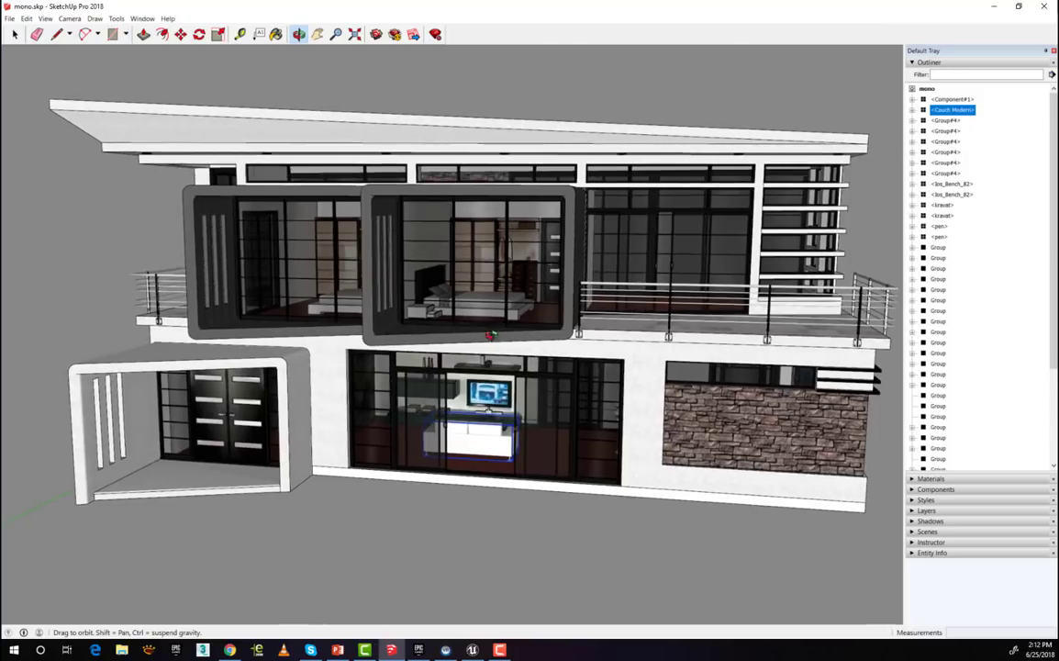
# Switch back to the Unreal Editor and examine the imported bedroom and living room through the front windows.
pyautogui.moveTo(472, 650)
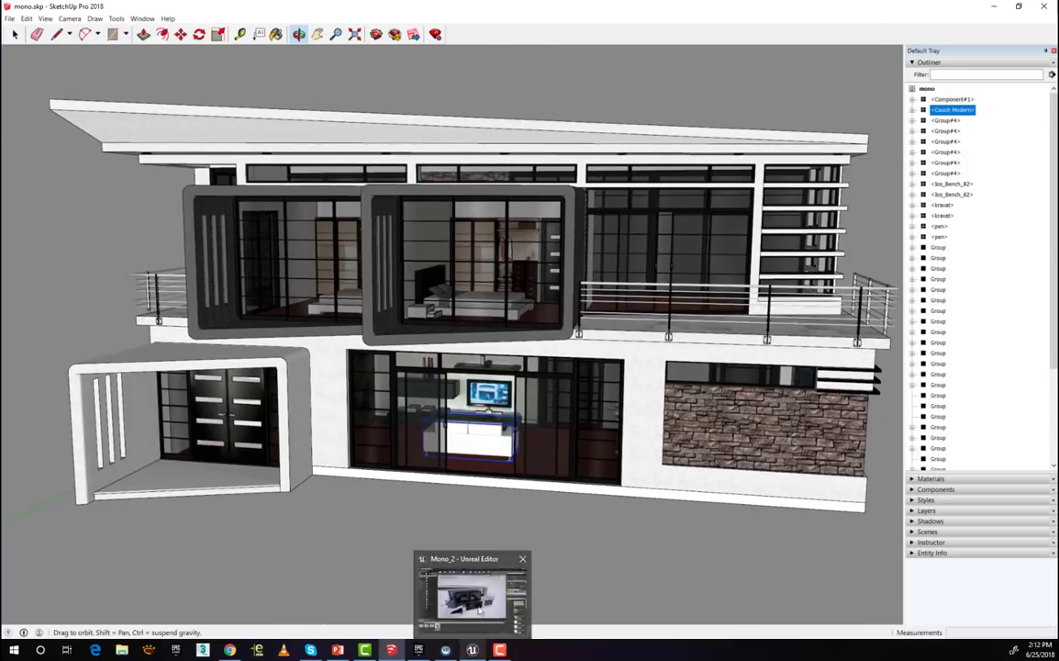
pyautogui.click(433, 554)
pyautogui.keyDown('alt'); pyautogui.moveTo(462, 404); pyautogui.dragTo(513, 399); pyautogui.keyUp('alt')
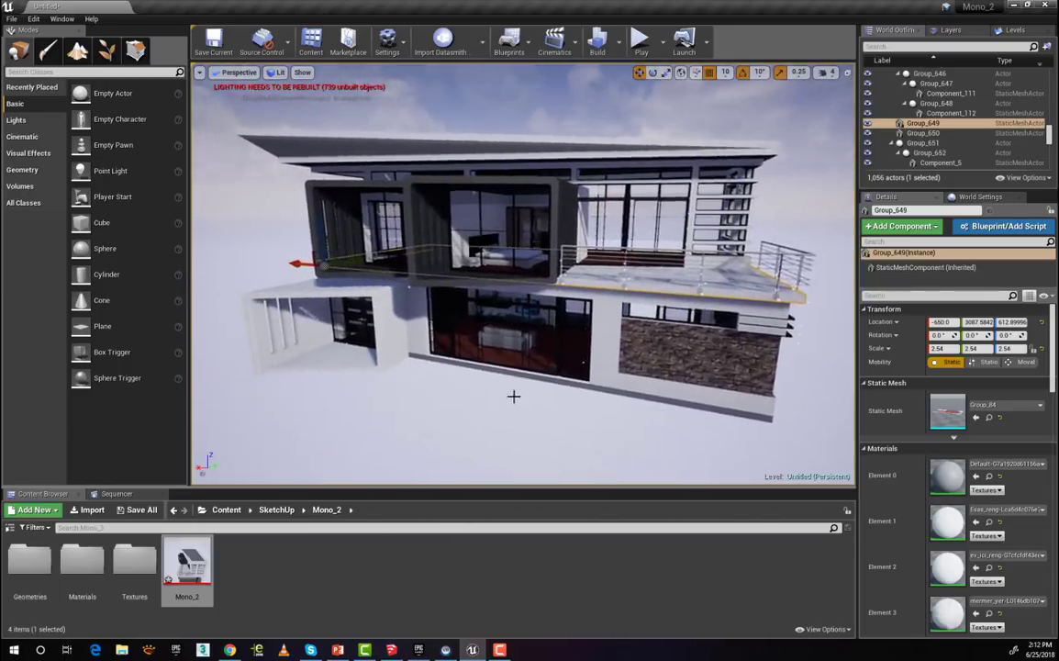
pyautogui.scroll(4, 513, 399)
pyautogui.scroll(-5, 809, 379)
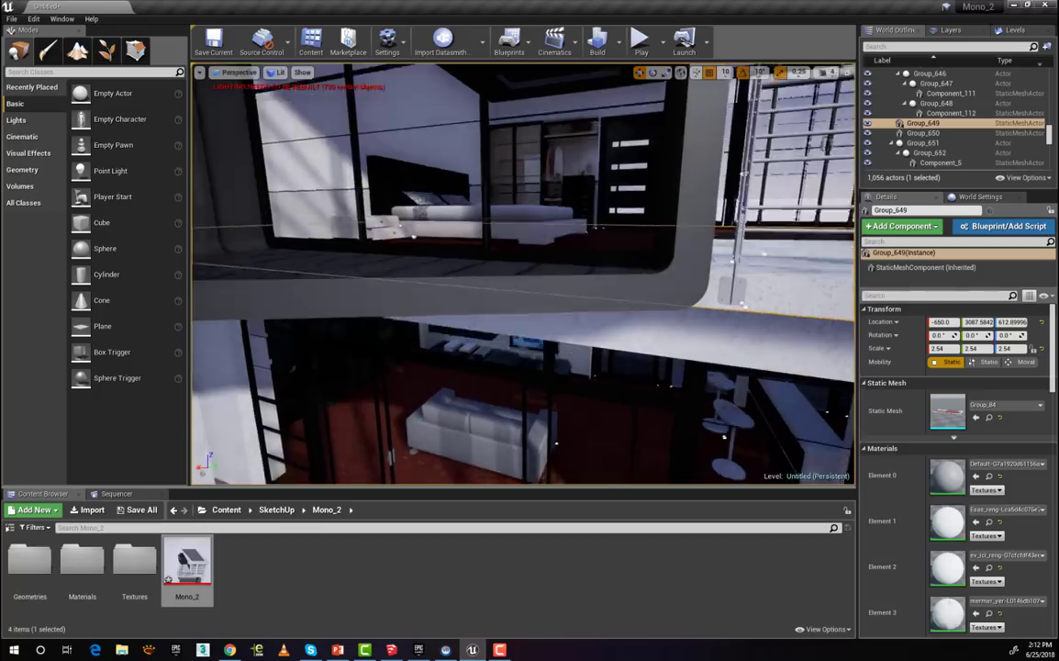
pyautogui.scroll(-1, 808, 379)
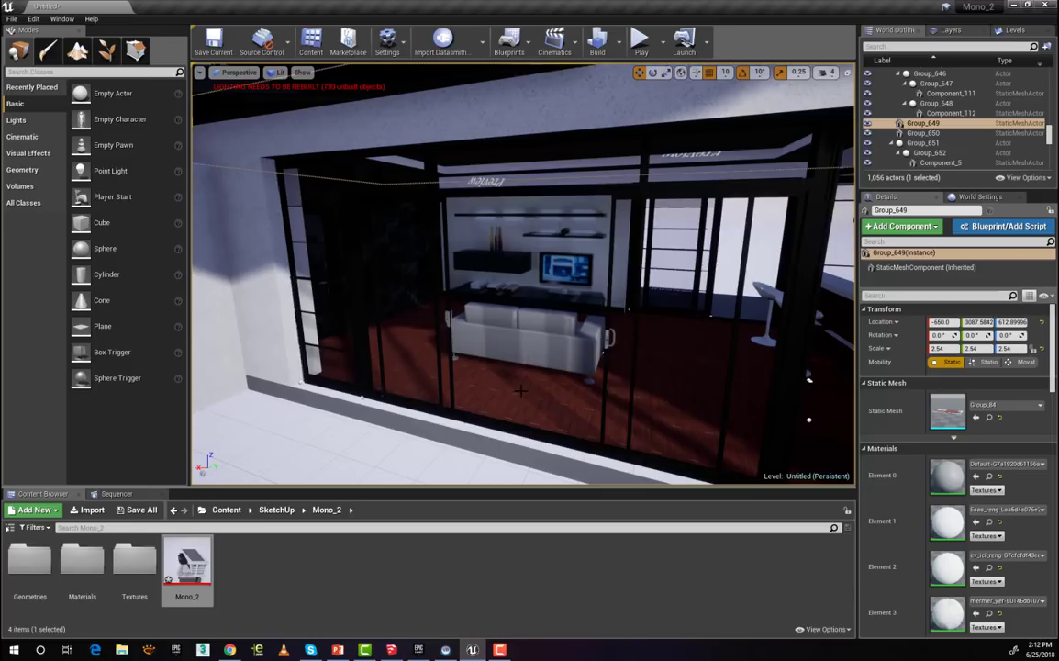
# Examine the whole exterior of the imported house from the entrance side, including the projecting bedroom frames and terrace.
pyautogui.scroll(-3, 809, 379)
pyautogui.moveTo(510, 395); pyautogui.dragTo(558, 399)
pyautogui.scroll(-4, 596, 403)
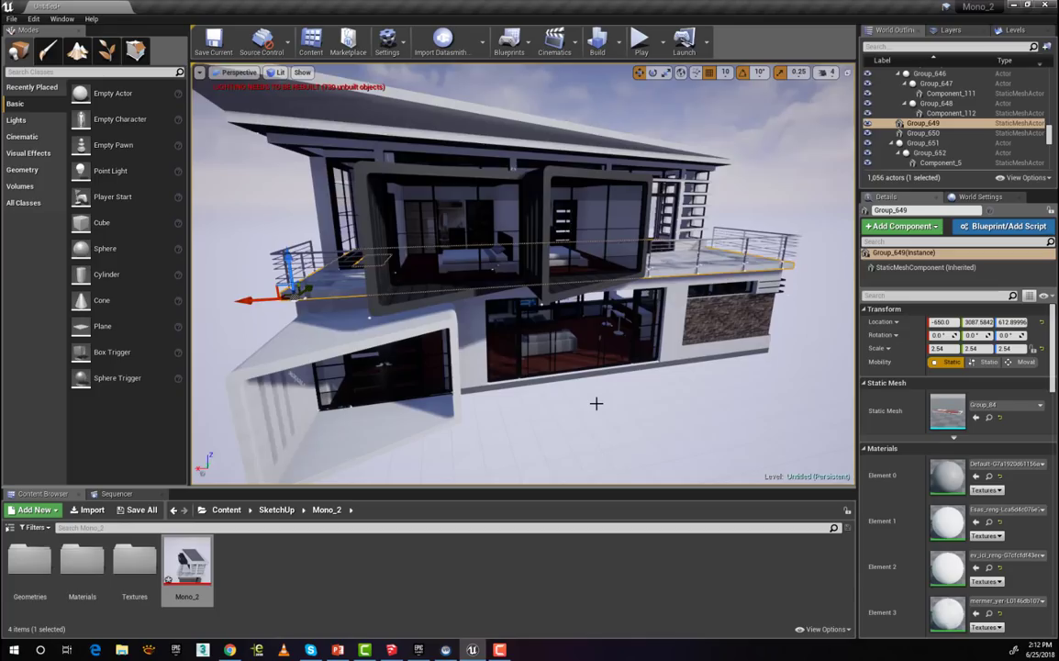
pyautogui.moveTo(597, 403); pyautogui.dragTo(596, 403)
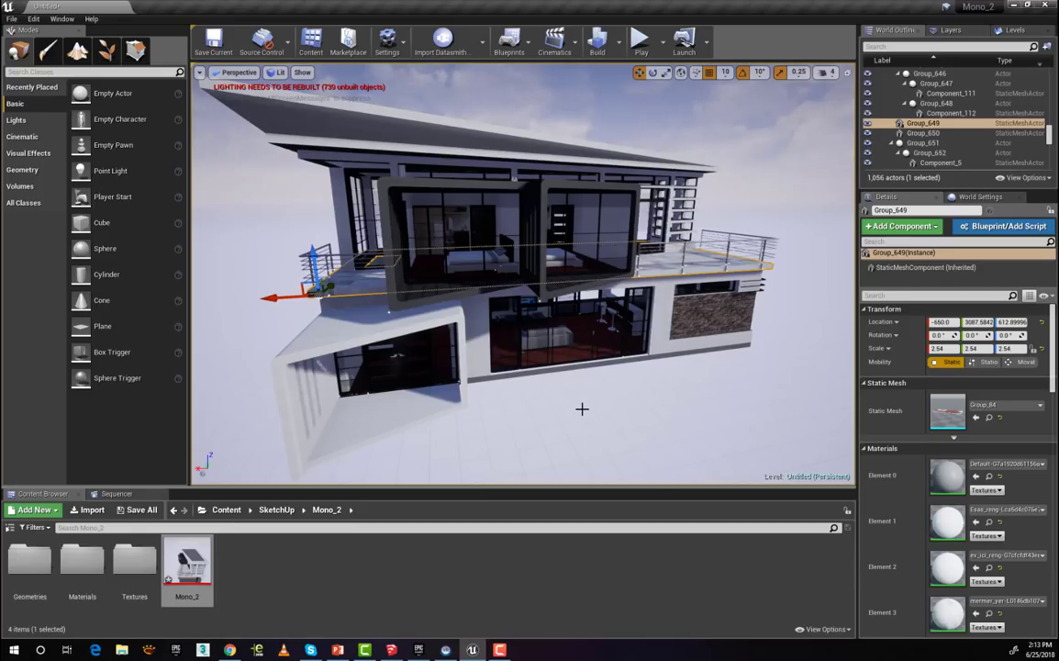
pyautogui.moveTo(579, 408); pyautogui.dragTo(537, 398)
pyautogui.keyDown('alt'); pyautogui.moveTo(523, 275); pyautogui.dragTo(625, 230); pyautogui.keyUp('alt')
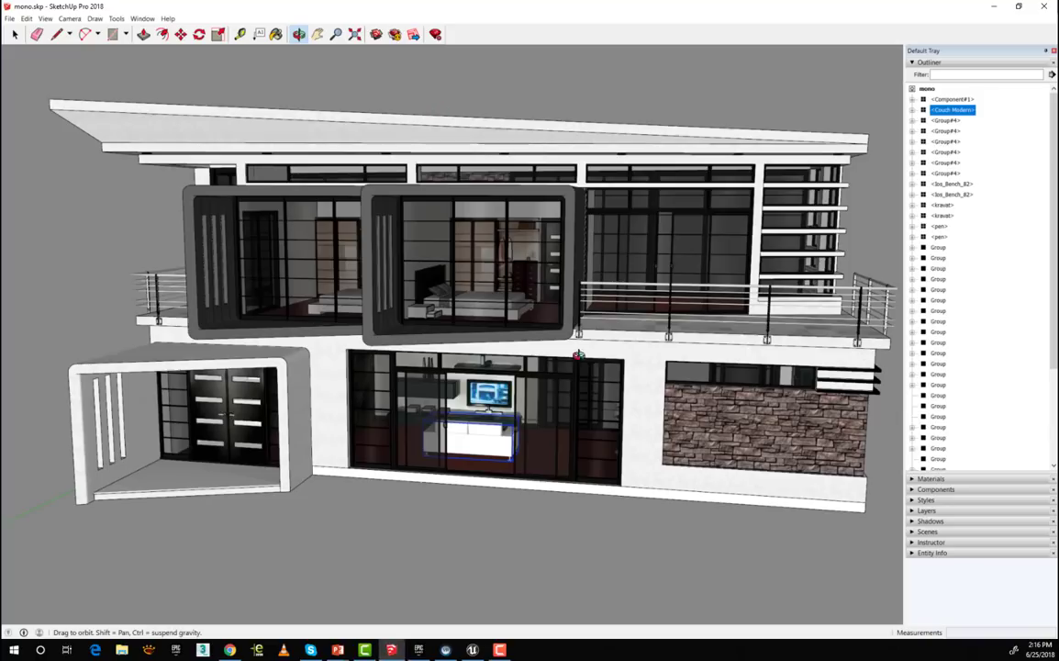
# Switch to SketchUp and examine the original living room's couch and television wall up close.
pyautogui.scroll(10, 579, 355)
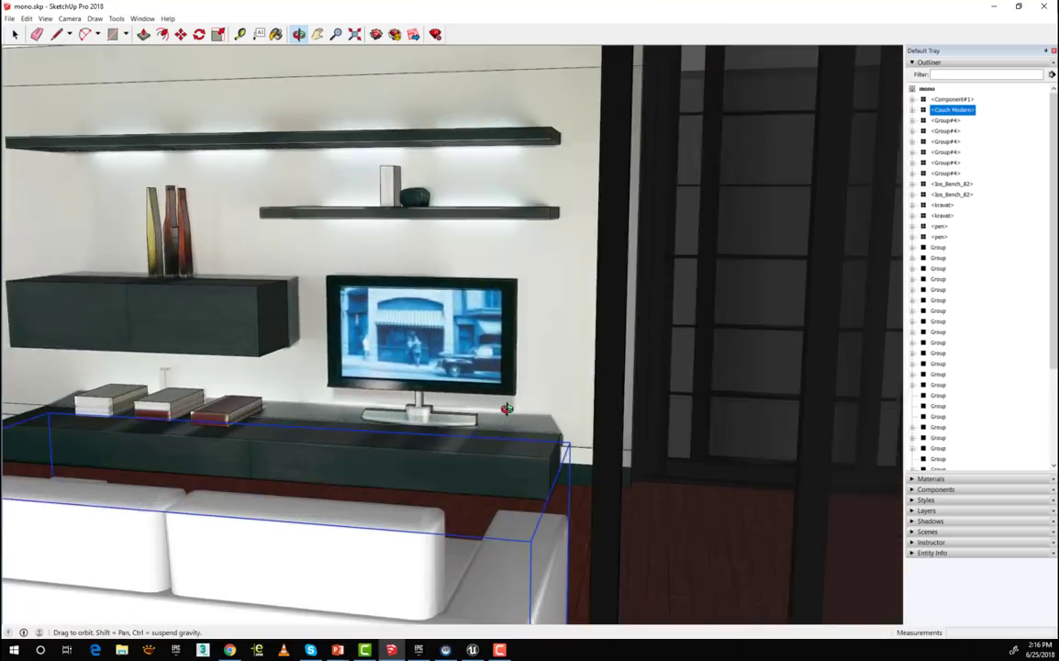
pyautogui.scroll(-1, 507, 409)
pyautogui.rightClick(473, 427)
pyautogui.click(494, 447)
pyautogui.moveTo(406, 456); pyautogui.dragTo(287, 362)
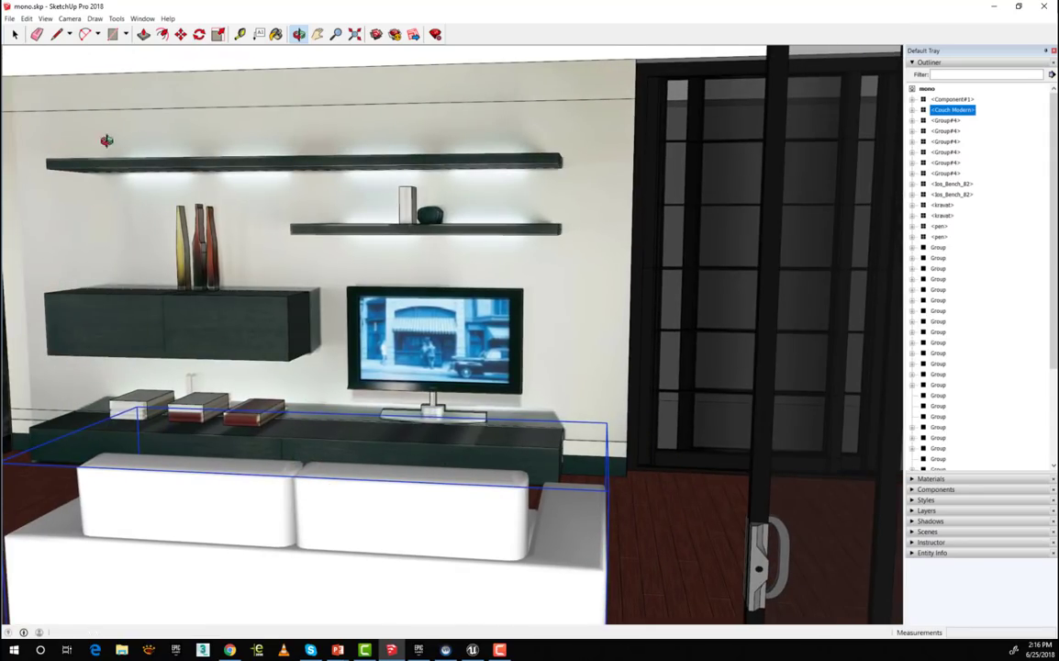
# Expand the Couch Modern component with its CushionBack and CushionBottom subcomponents in the outliner to examine the hierarchy.
pyautogui.press('space')
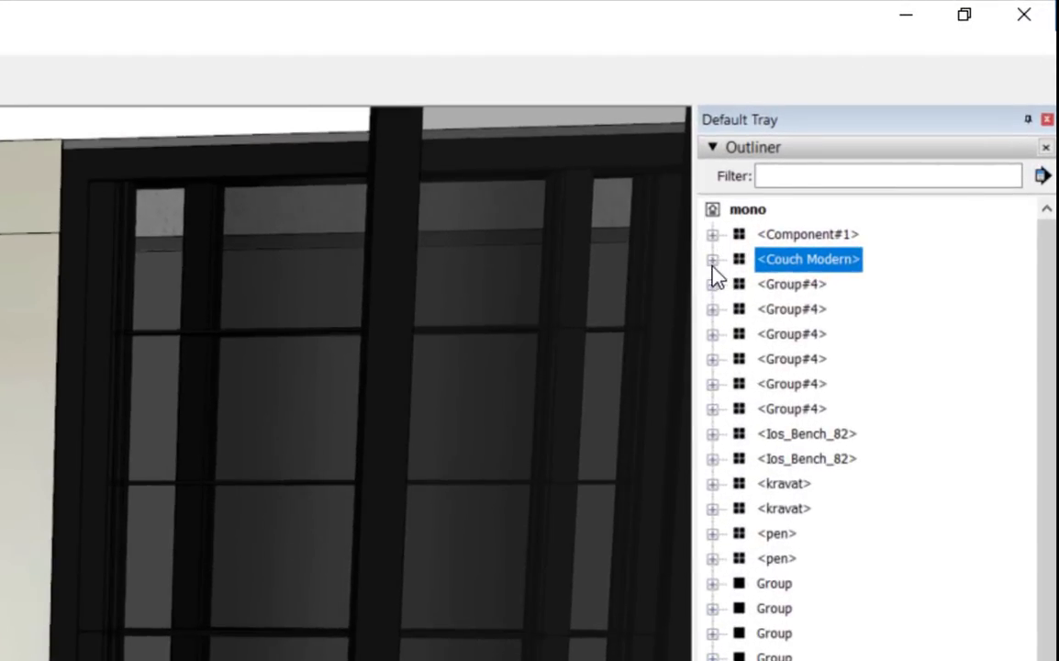
pyautogui.click(713, 260)
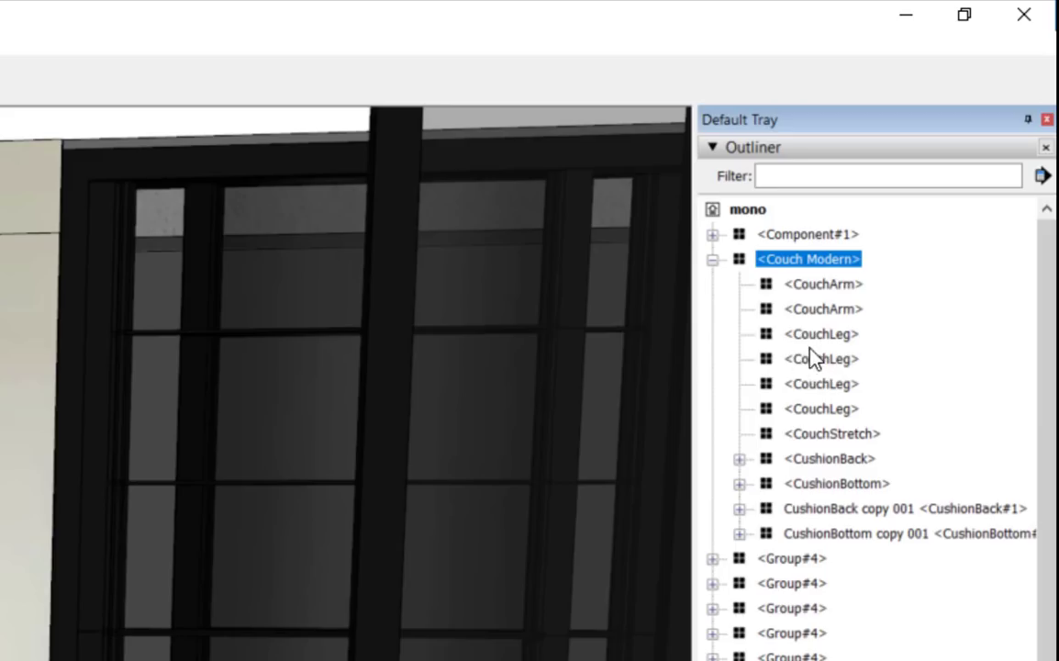
pyautogui.click(740, 459)
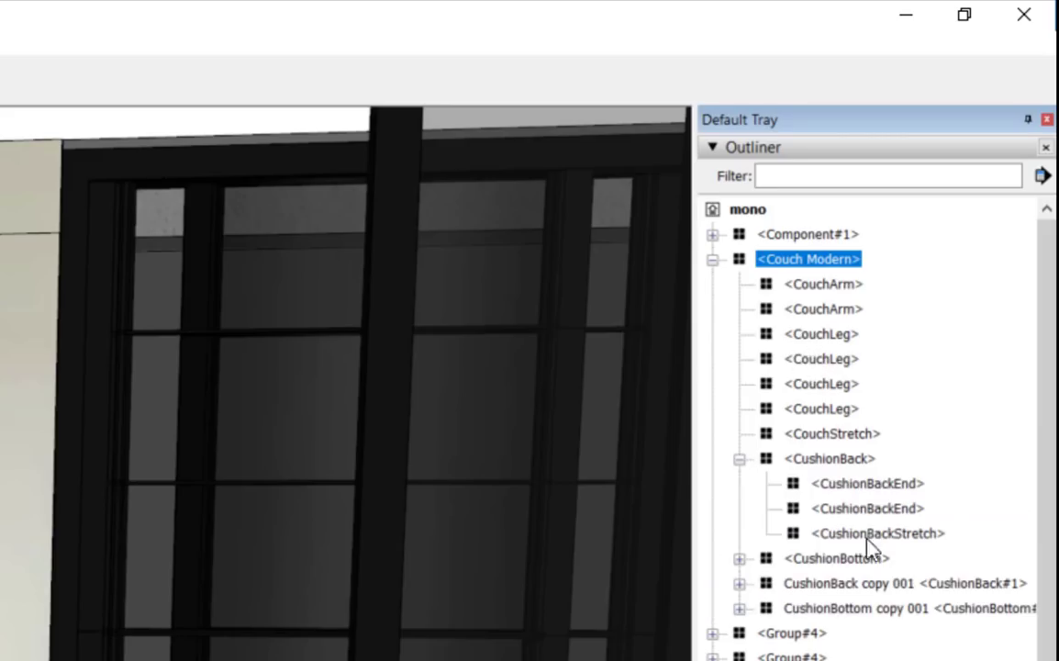
pyautogui.click(740, 559)
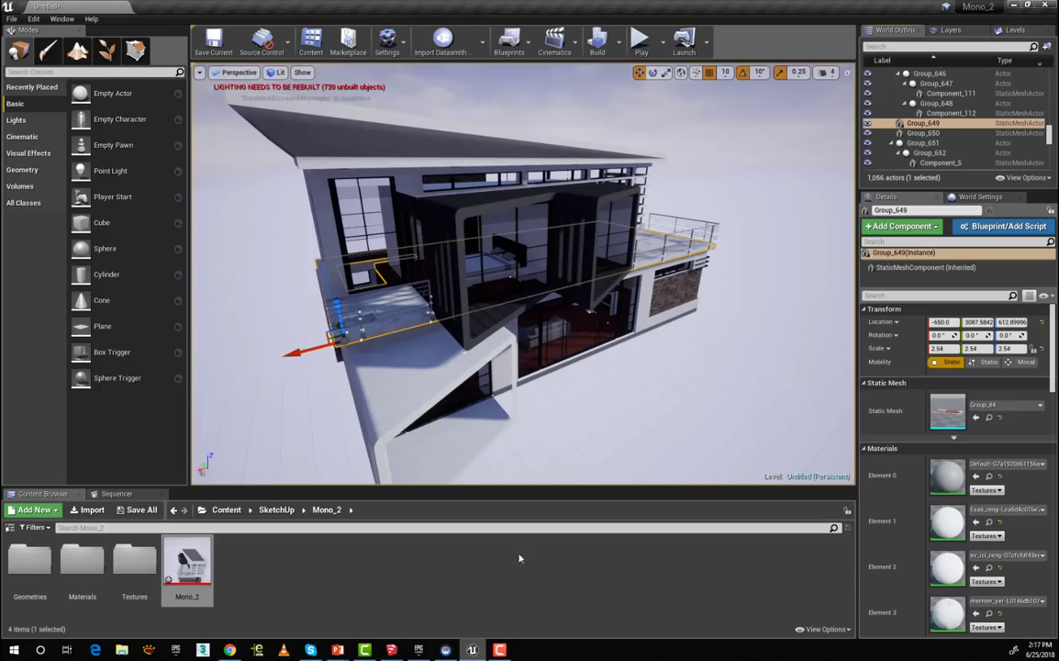
# Switch to the Unreal Editor, select the living room couch's CouchStretch mesh and focus the view on it.
pyautogui.click(570, 349)
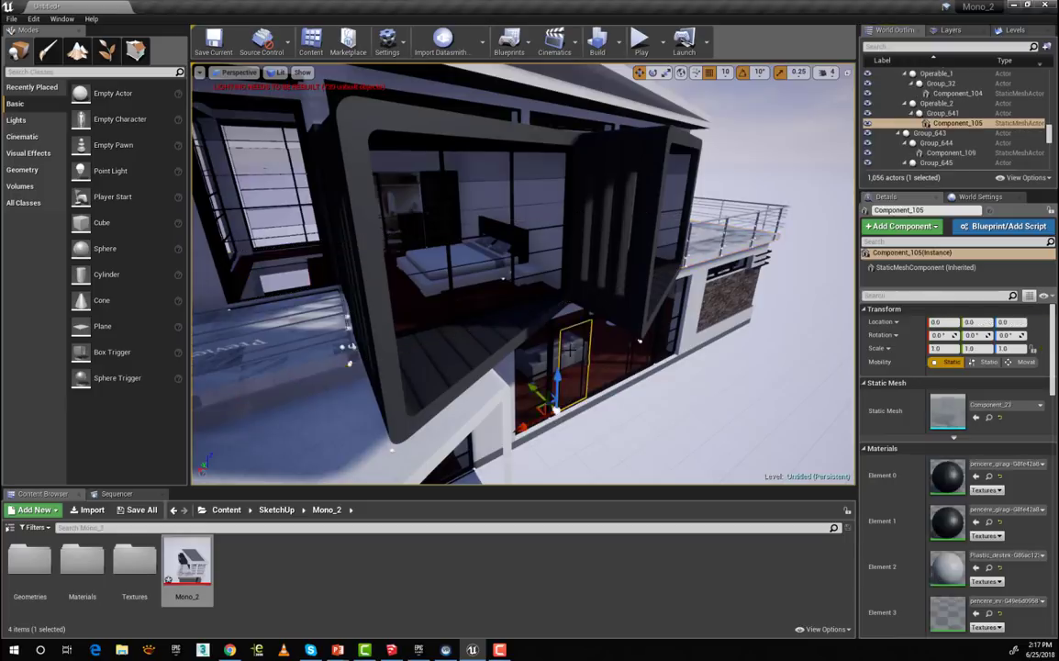
pyautogui.keyDown('alt'); pyautogui.moveTo(584, 365); pyautogui.dragTo(477, 344); pyautogui.keyUp('alt')
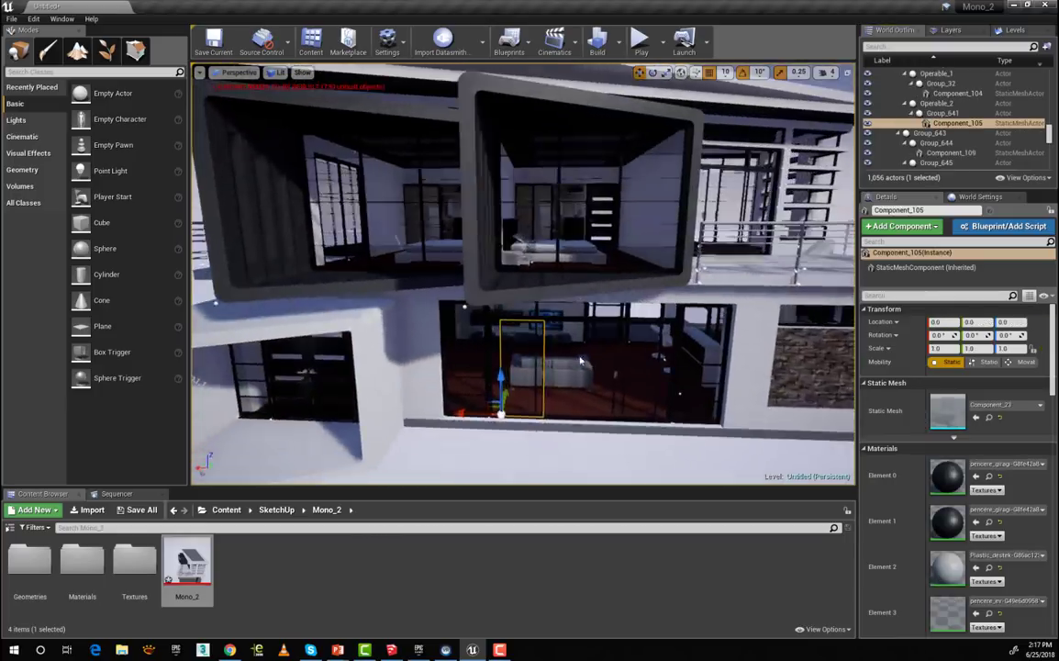
pyautogui.click(573, 371)
pyautogui.press('f')
pyautogui.keyDown('alt'); pyautogui.moveTo(573, 371); pyautogui.dragTo(523, 289); pyautogui.keyUp('alt')
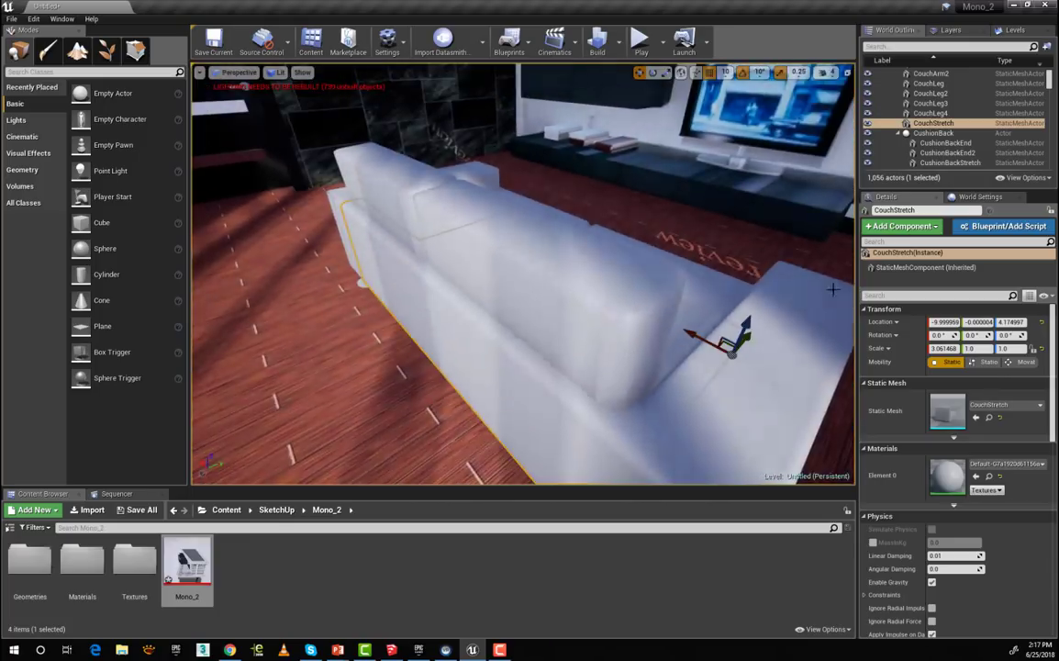
# Enlarge the World Outliner to examine the Couch_Modern hierarchy, and collapse the CushionBack actor.
pyautogui.moveTo(951, 186); pyautogui.dragTo(951, 304)
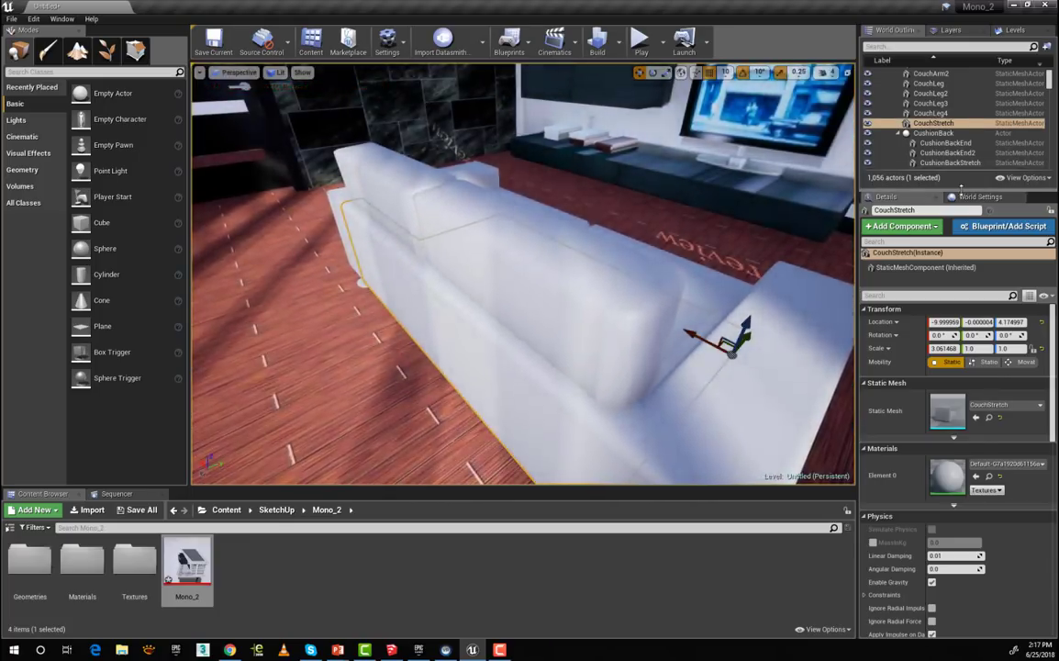
pyautogui.moveTo(912, 385); pyautogui.dragTo(912, 537)
pyautogui.scroll(4, 912, 366)
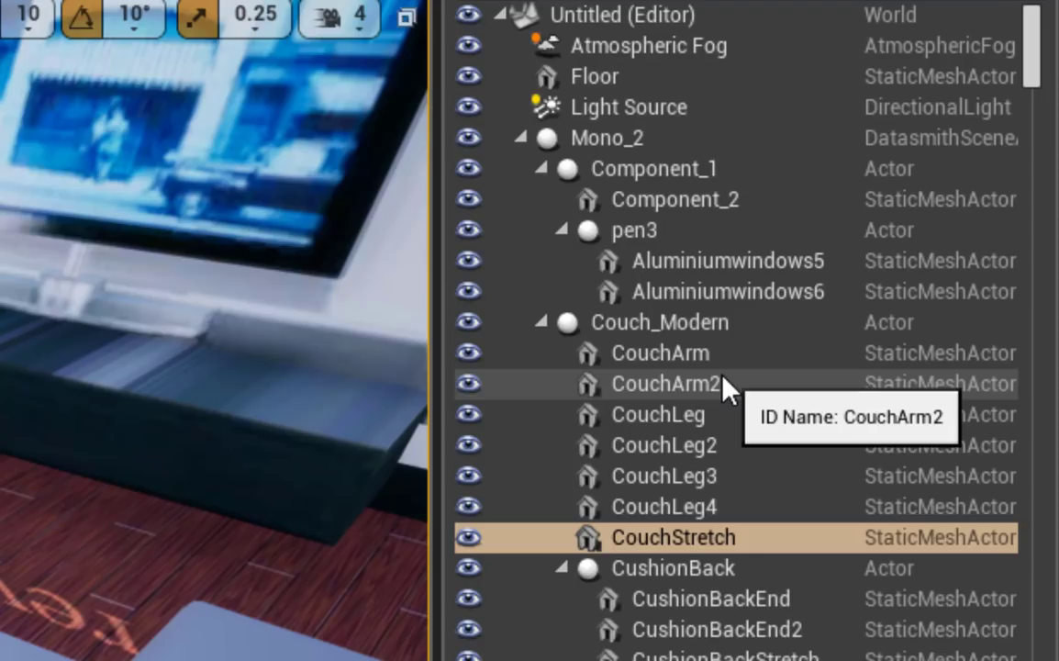
pyautogui.click(559, 574)
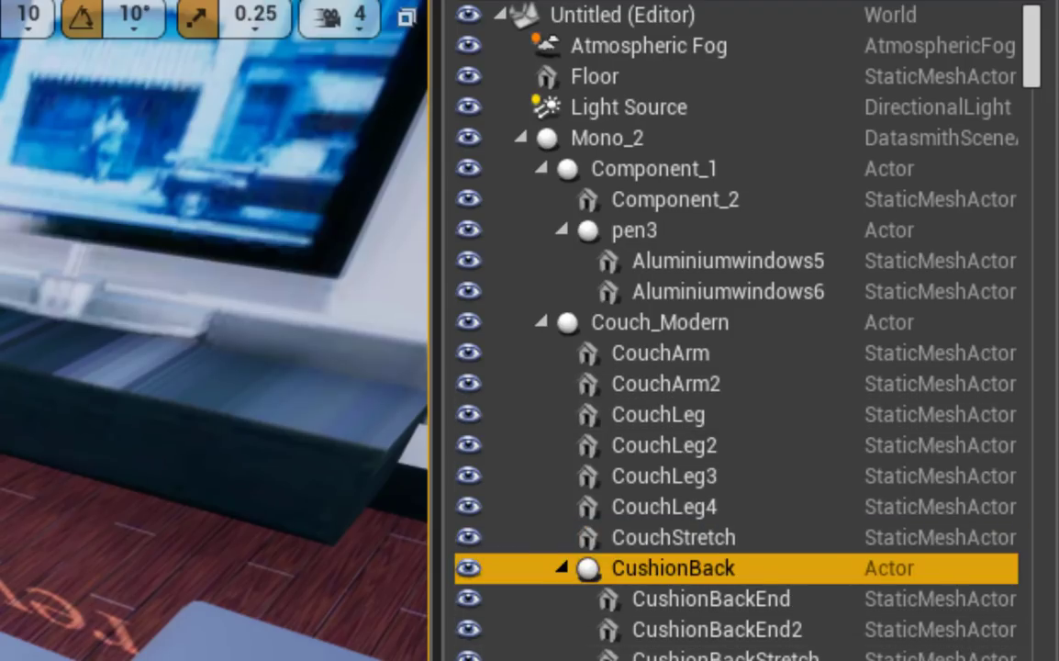
pyautogui.click(561, 569)
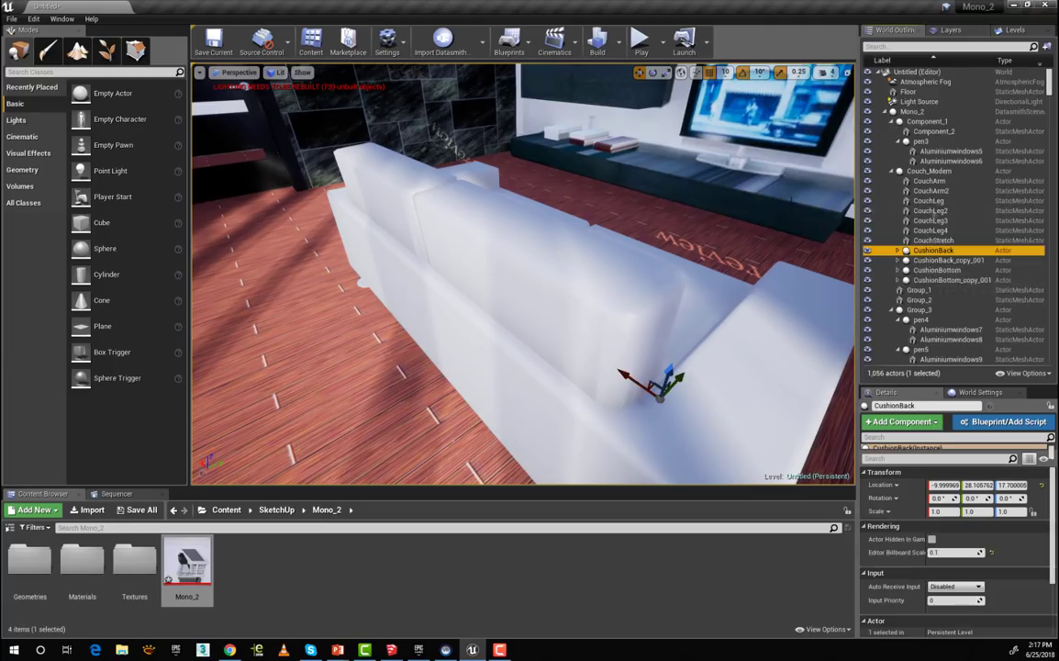
# Select the living room's television wall mesh and frame it for inspection from behind the couch.
pyautogui.click(792, 197)
pyautogui.press('f')
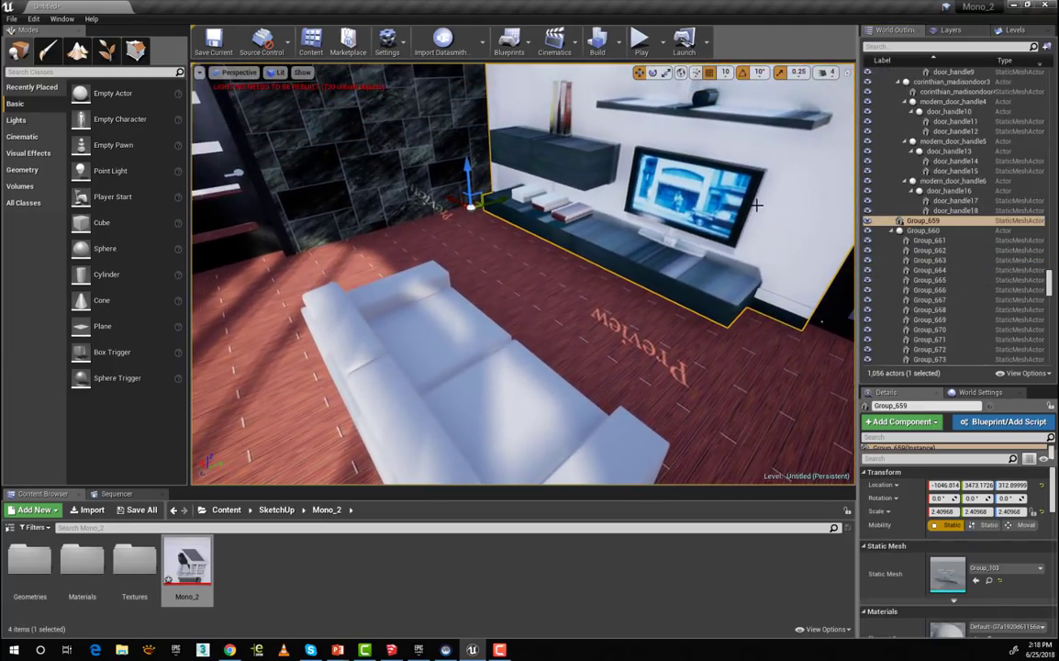
pyautogui.keyDown('alt'); pyautogui.moveTo(635, 204); pyautogui.dragTo(676, 156); pyautogui.keyUp('alt')
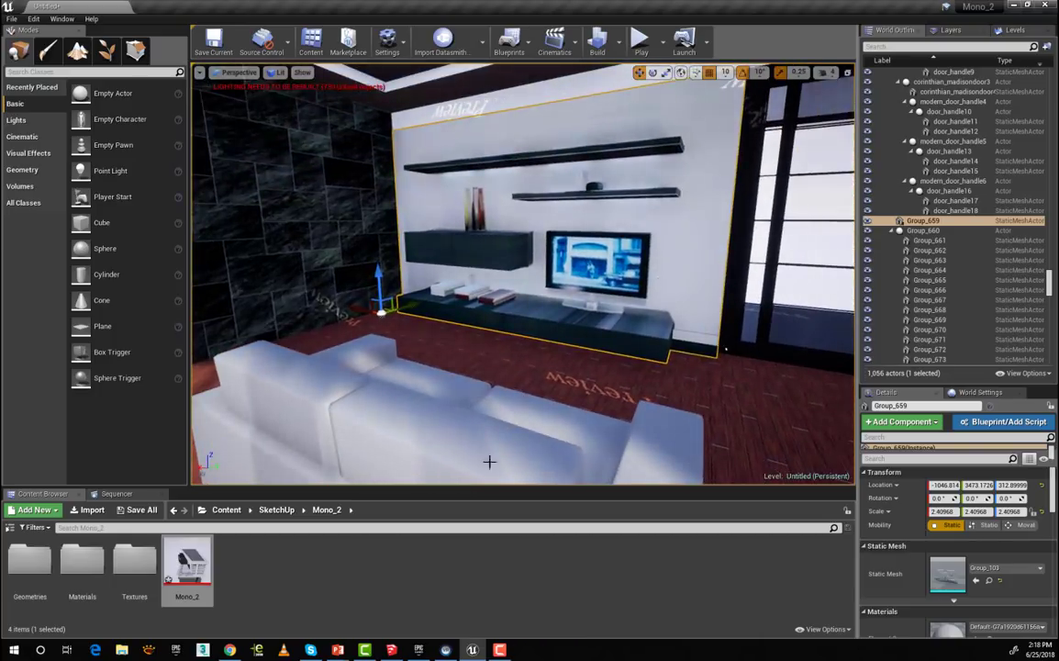
# Switch to SketchUp, select the television wall group and examine its shelves, cabinets and screen.
pyautogui.click(391, 650)
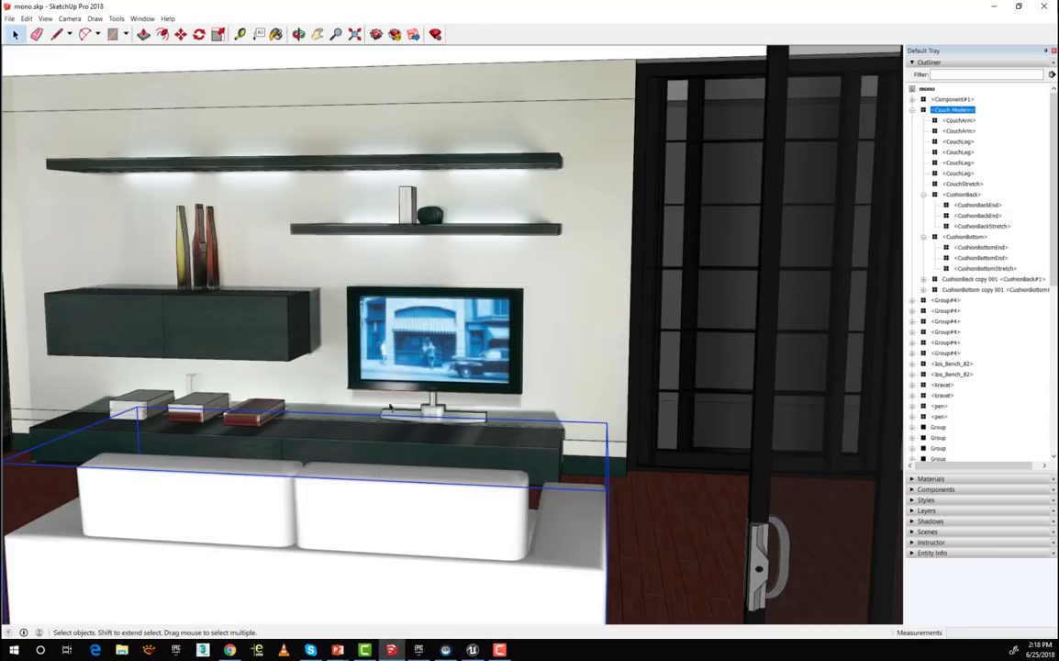
pyautogui.click(421, 347)
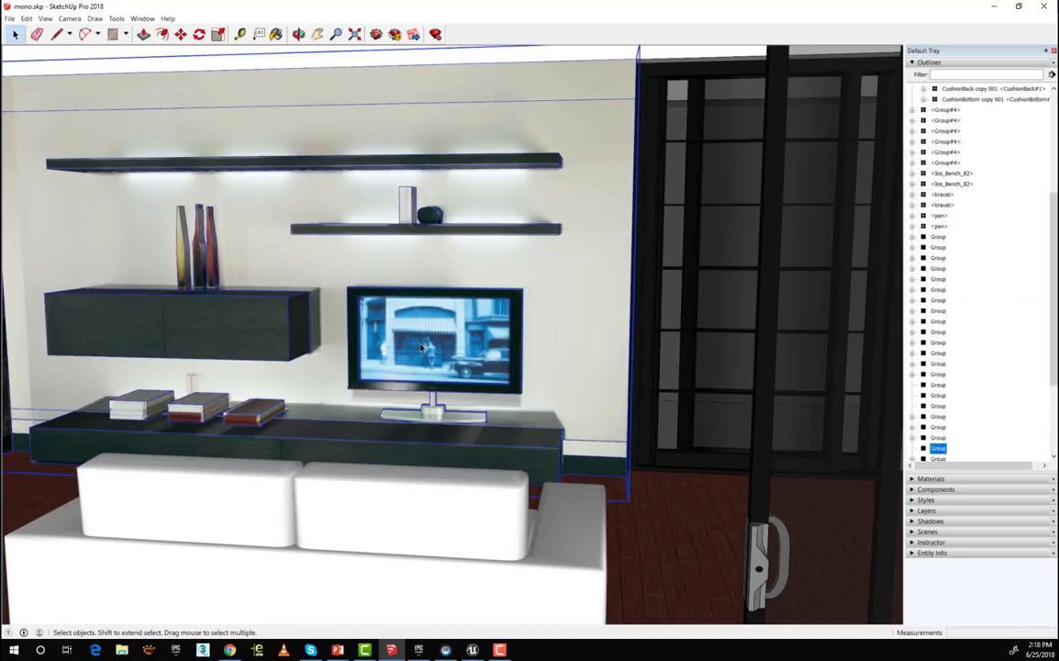
pyautogui.rightClick(486, 358)
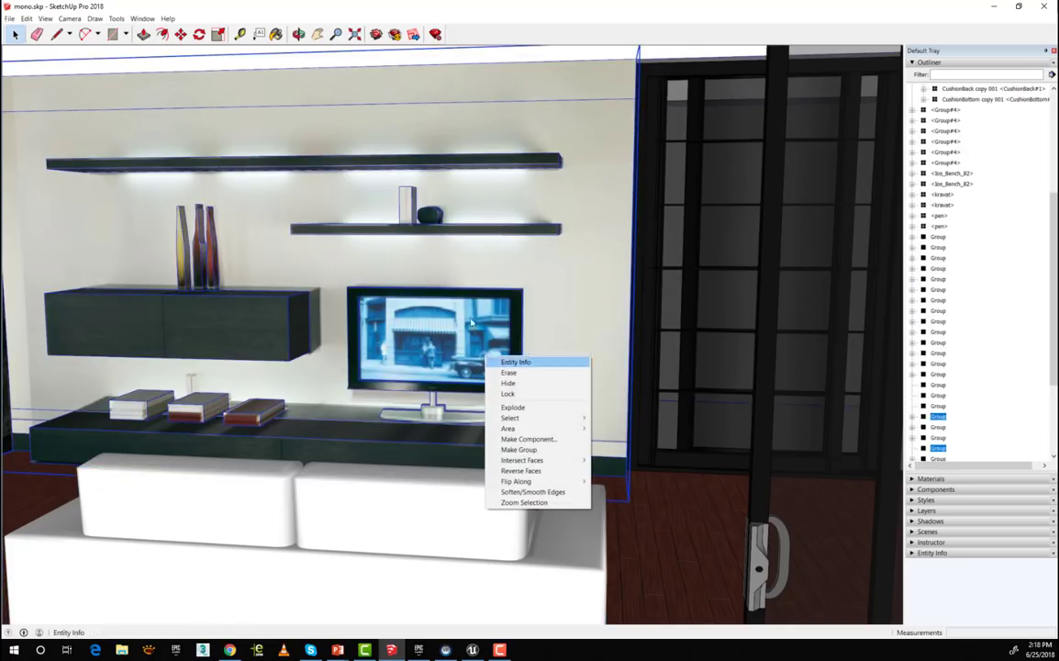
pyautogui.click(298, 34)
pyautogui.moveTo(431, 321); pyautogui.dragTo(473, 323)
pyautogui.scroll(-4, 992, 375)
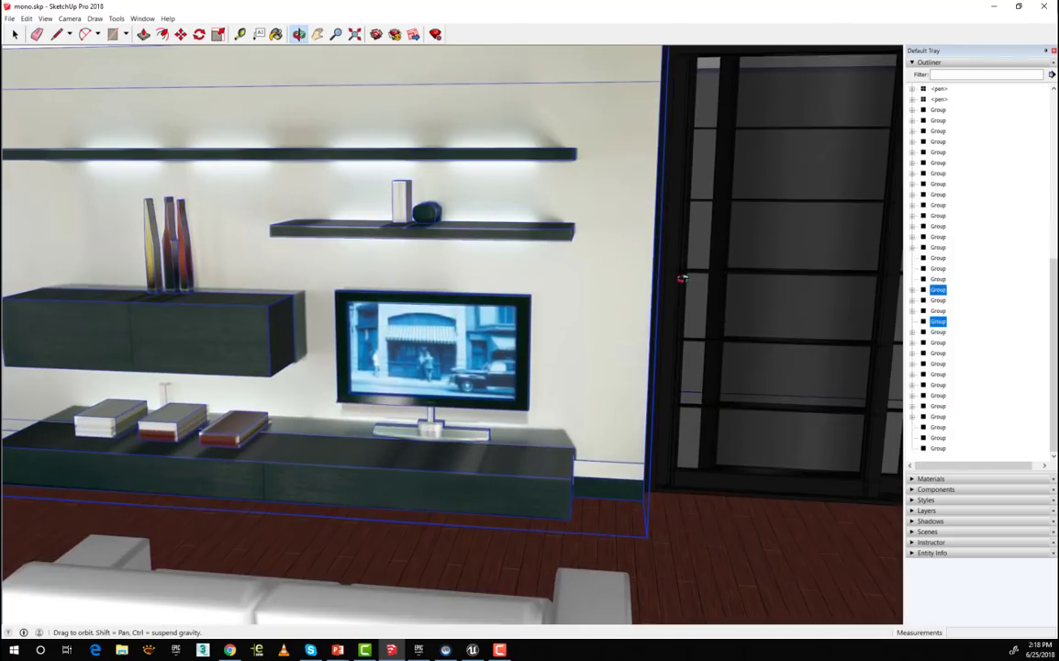
pyautogui.moveTo(480, 254); pyautogui.dragTo(501, 277)
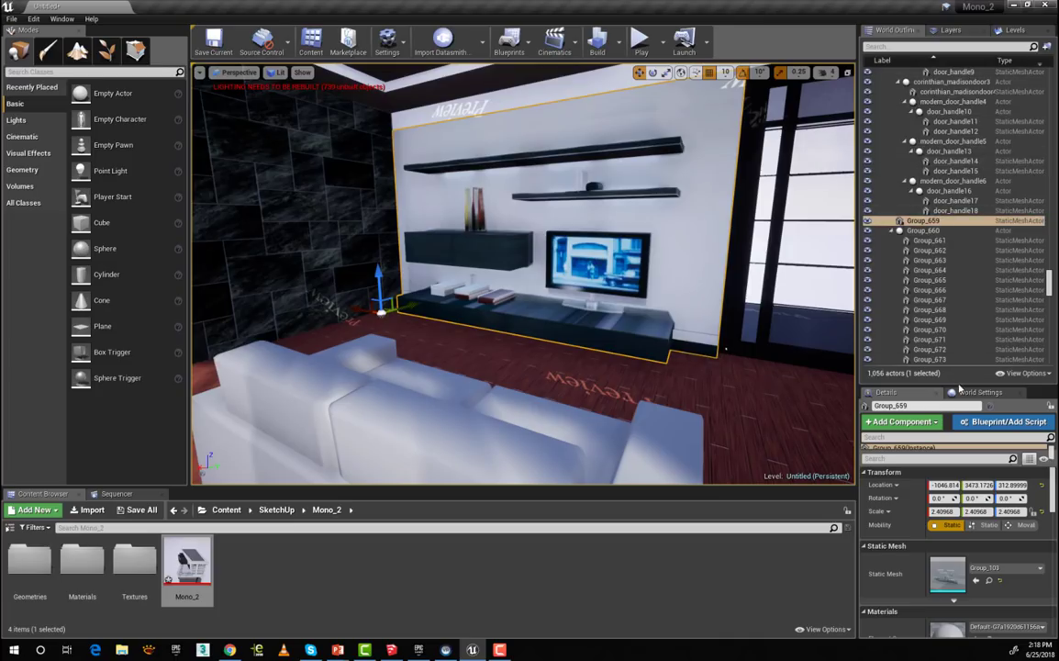
# Return to the Unreal Editor, enlarge the Details area and open the television wall's Group_103 static mesh for inspection from several angles.
pyautogui.moveTo(958, 384); pyautogui.dragTo(957, 265)
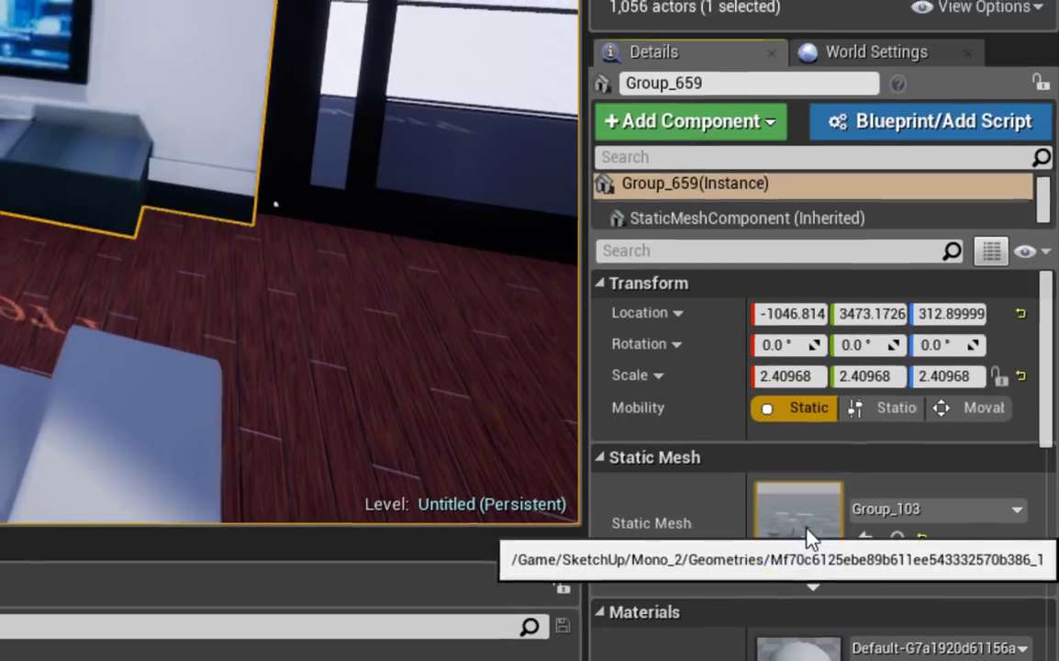
pyautogui.doubleClick(804, 539)
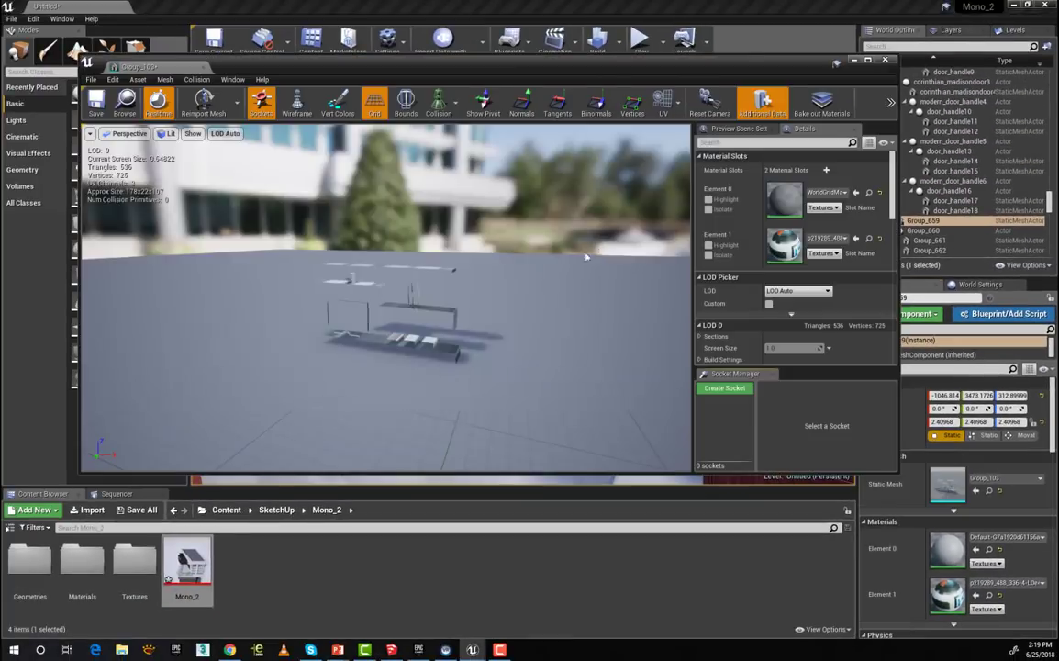
pyautogui.moveTo(586, 257); pyautogui.dragTo(385, 257)
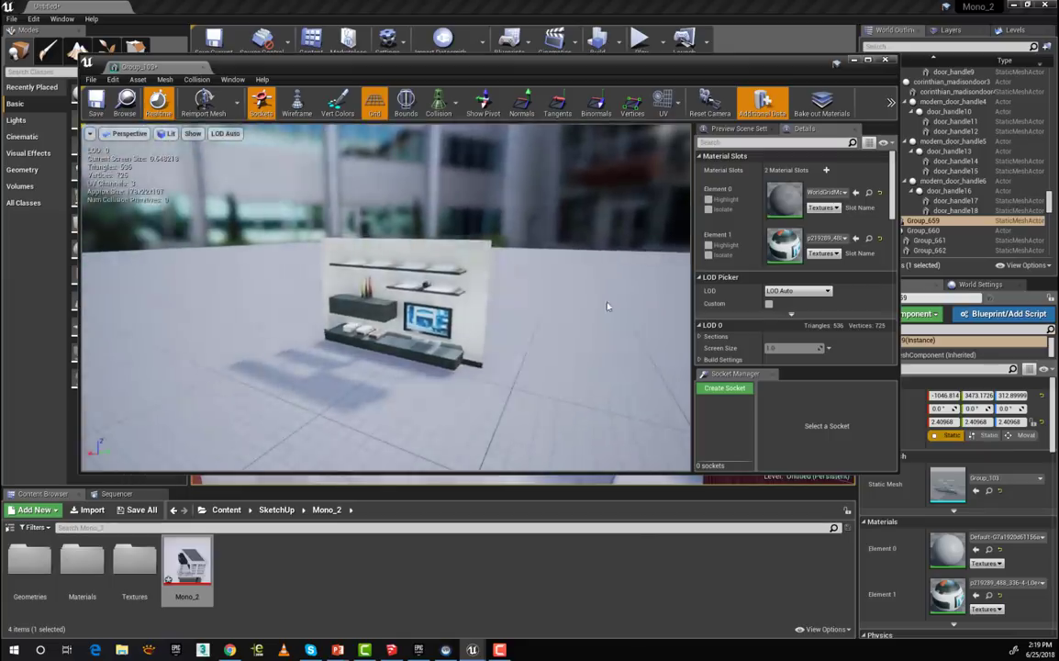
pyautogui.scroll(5, 401, 282)
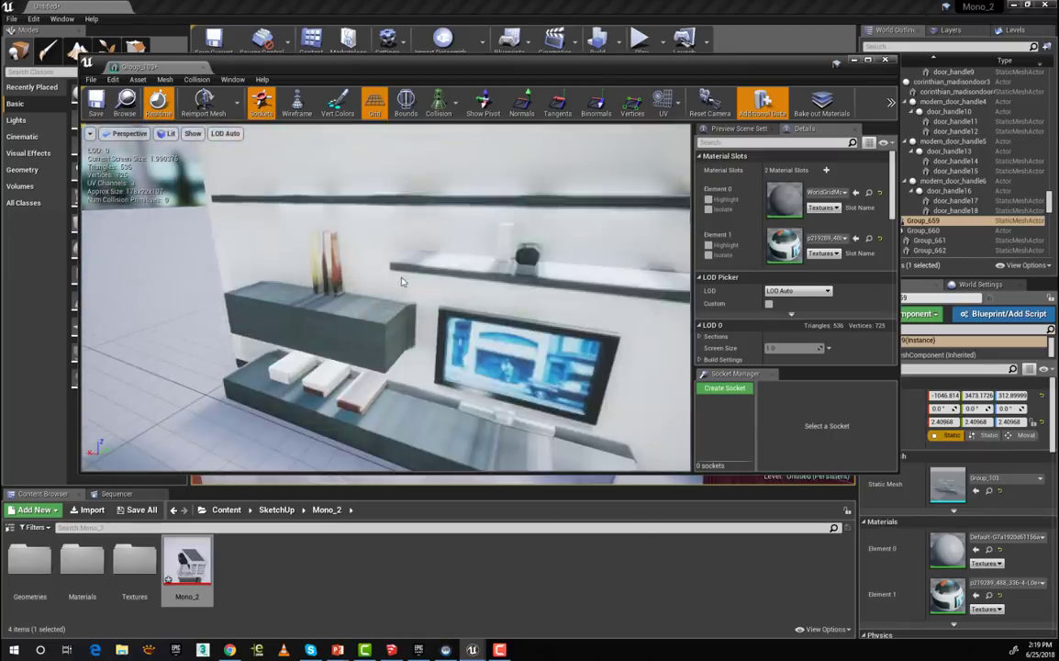
pyautogui.scroll(-6, 402, 282)
pyautogui.moveTo(401, 282); pyautogui.dragTo(478, 286)
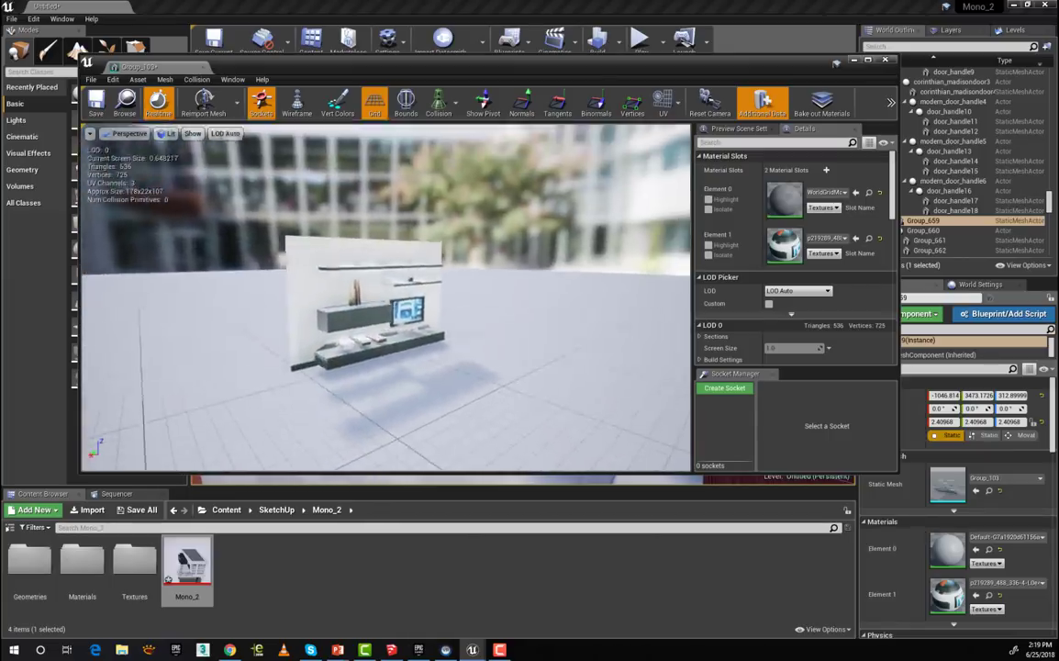
# Examine the television wall mesh close up from the front and both sides, checking its shelves, cabinets and screen.
pyautogui.scroll(3, 407, 298)
pyautogui.moveTo(407, 298)
pyautogui.mouseDown()
pyautogui.moveTo(354, 300)
pyautogui.moveTo(406, 315)
pyautogui.mouseUp()
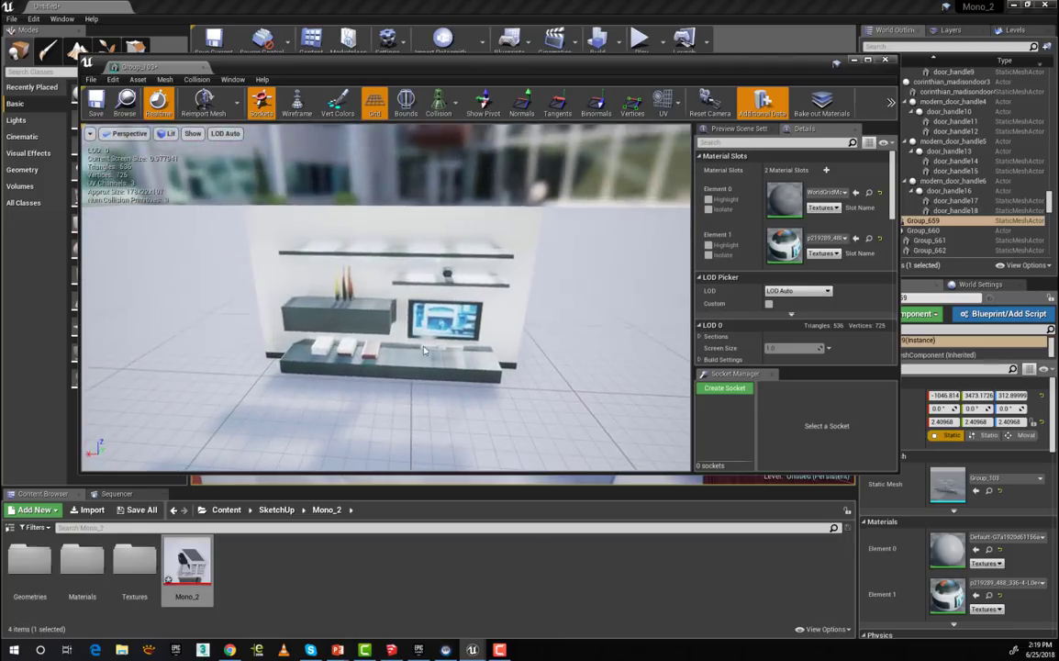
pyautogui.moveTo(399, 374); pyautogui.dragTo(604, 374)
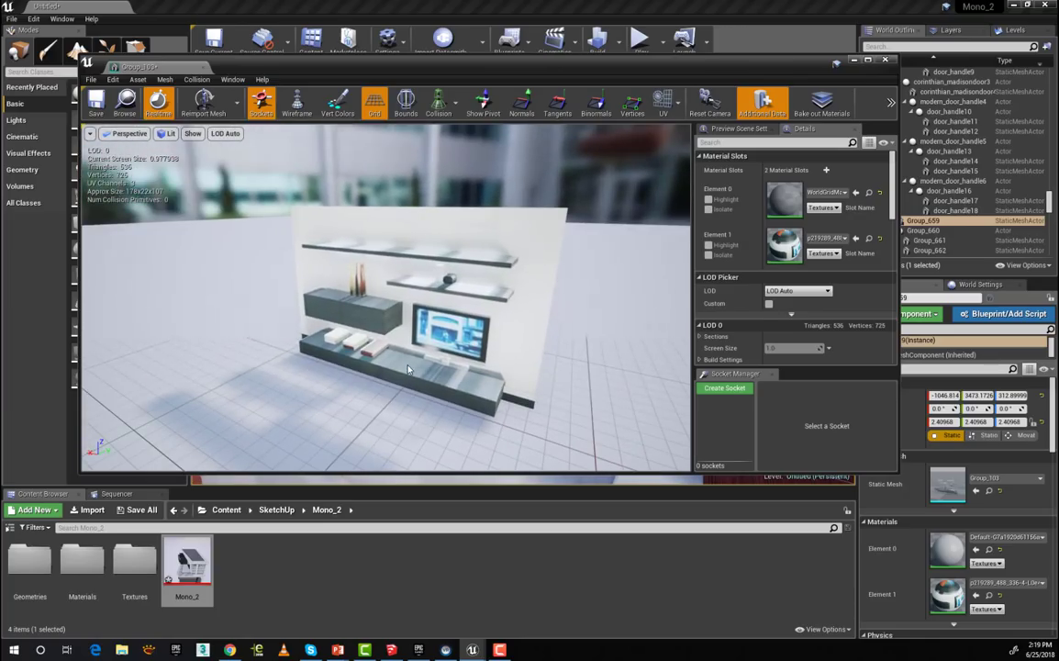
pyautogui.moveTo(409, 369); pyautogui.dragTo(438, 369)
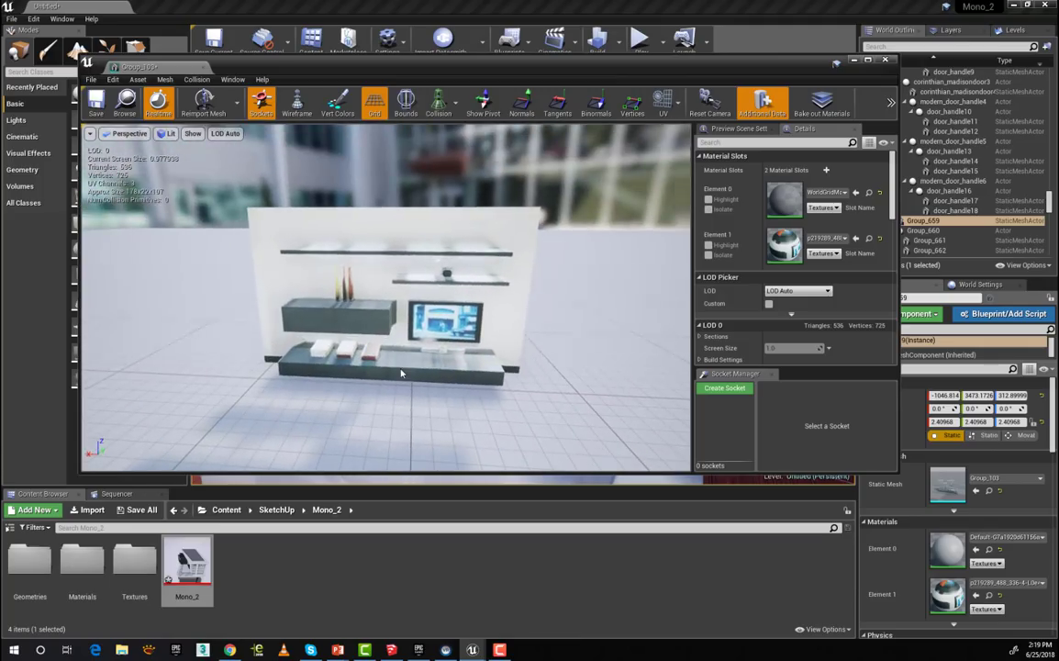
pyautogui.moveTo(381, 294); pyautogui.dragTo(410, 294)
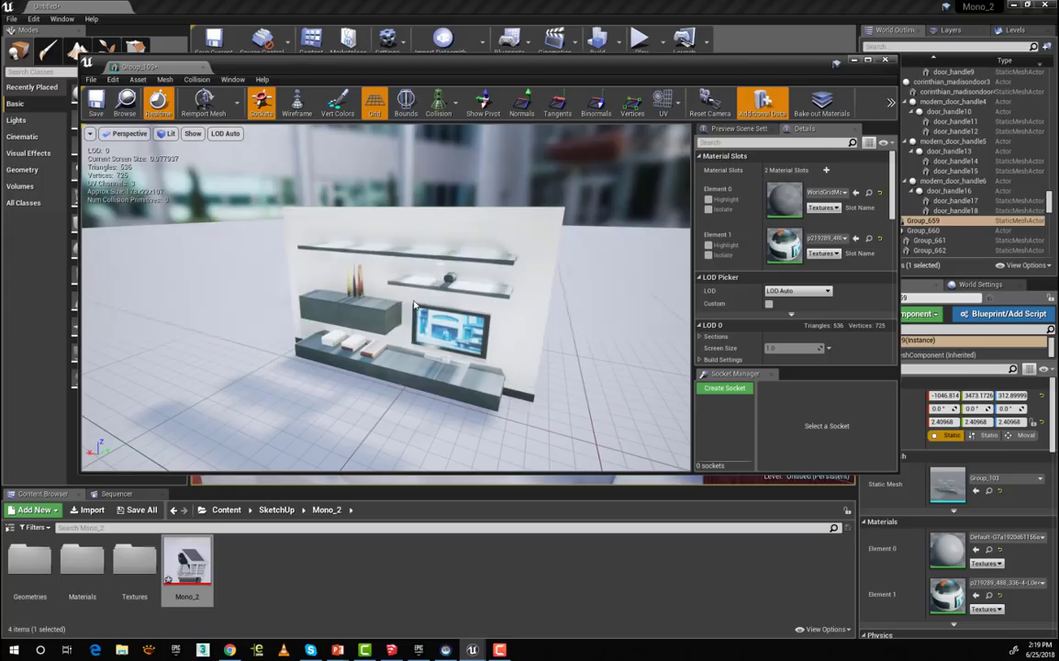
pyautogui.scroll(5, 363, 286)
pyautogui.moveTo(365, 292); pyautogui.dragTo(423, 291)
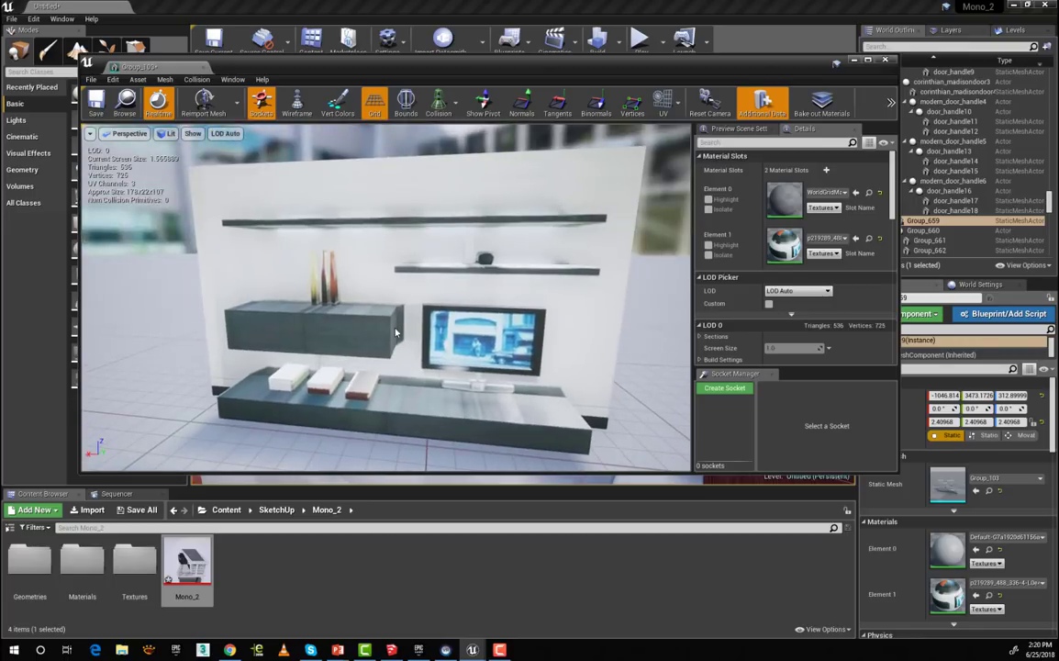
pyautogui.moveTo(386, 331); pyautogui.dragTo(365, 347)
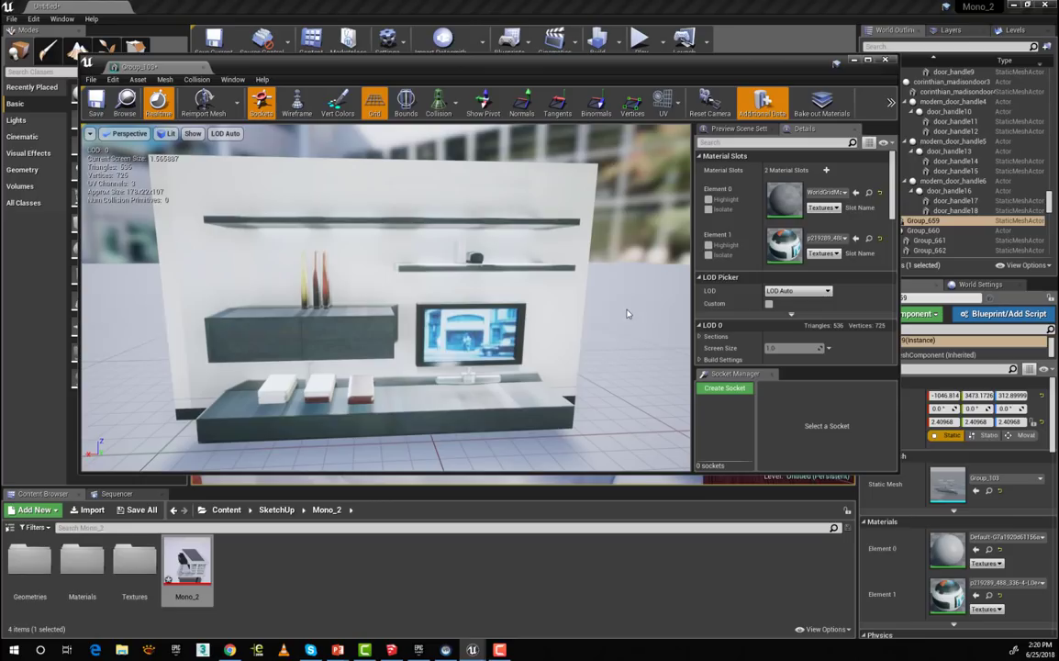
# Open the mesh's p219289_488_336-4 material instance and inspect its texture on the whole preview sphere.
pyautogui.doubleClick(785, 246)
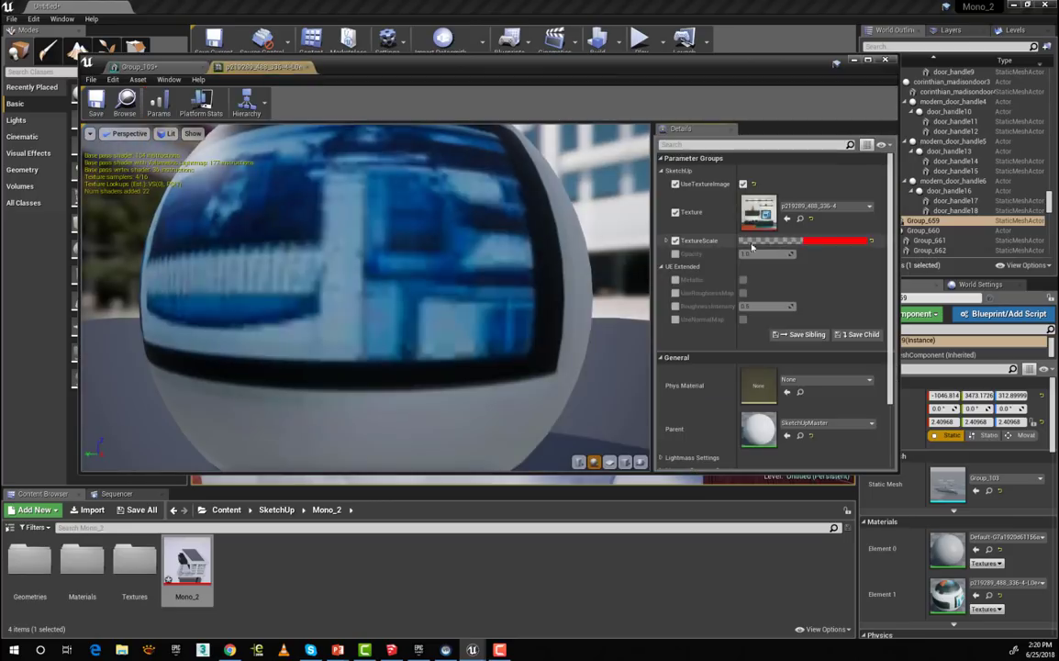
pyautogui.moveTo(482, 307)
pyautogui.mouseDown(button='right')
pyautogui.moveTo(482, 349)
pyautogui.moveTo(491, 296)
pyautogui.mouseUp(button='right')
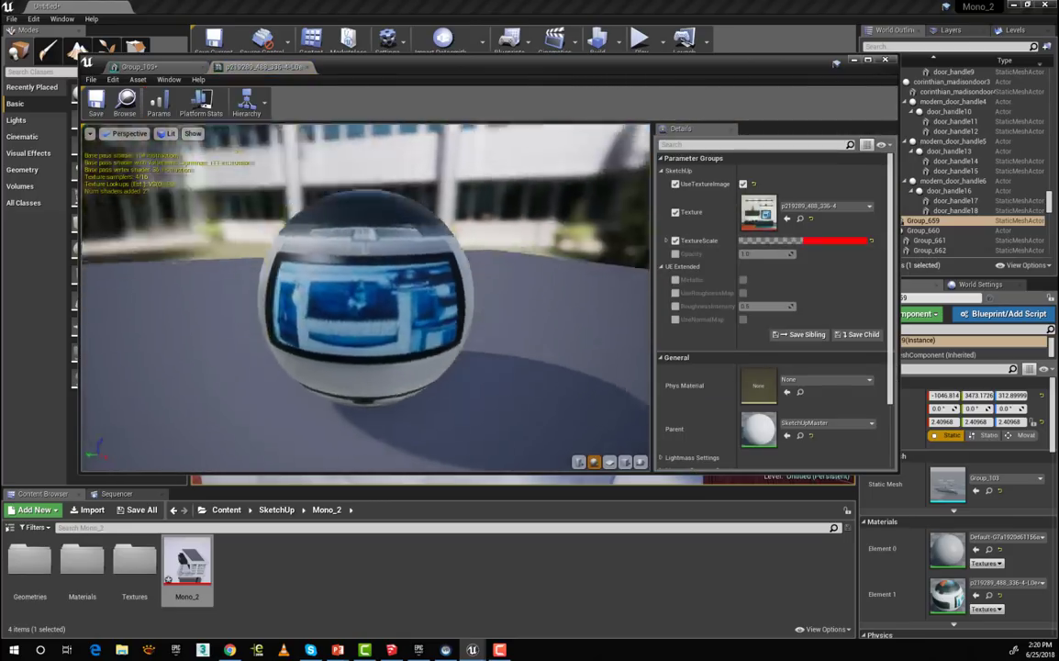
pyautogui.moveTo(371, 372); pyautogui.dragTo(367, 341)
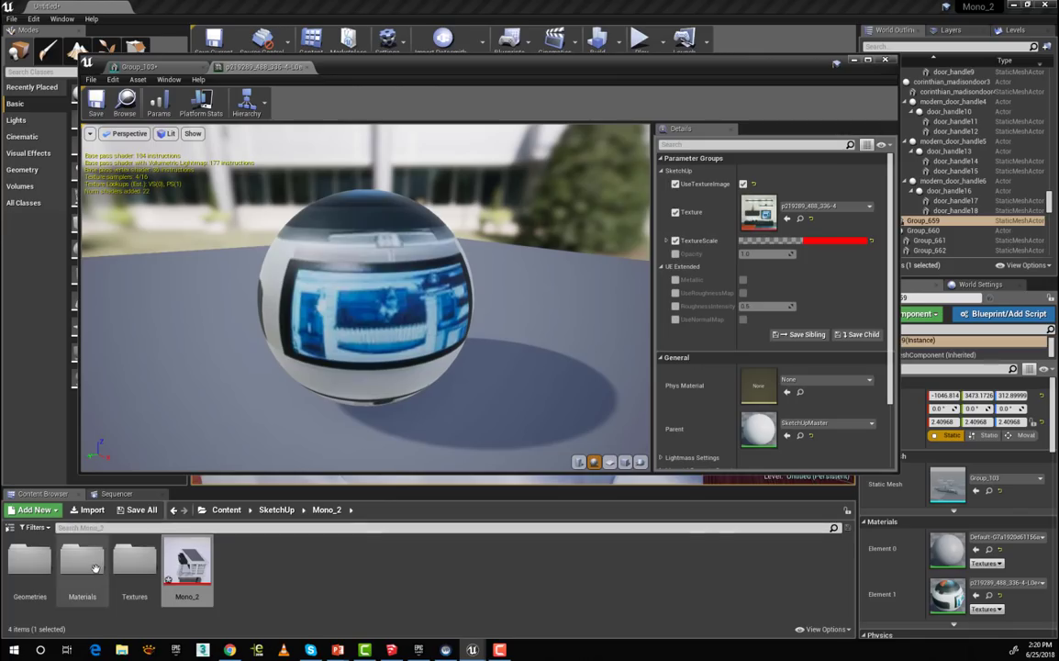
# Open the p219289_488_336-4 texture from the Mono_2 Textures folder to view the source image, and close the asset editor.
pyautogui.doubleClick(136, 559)
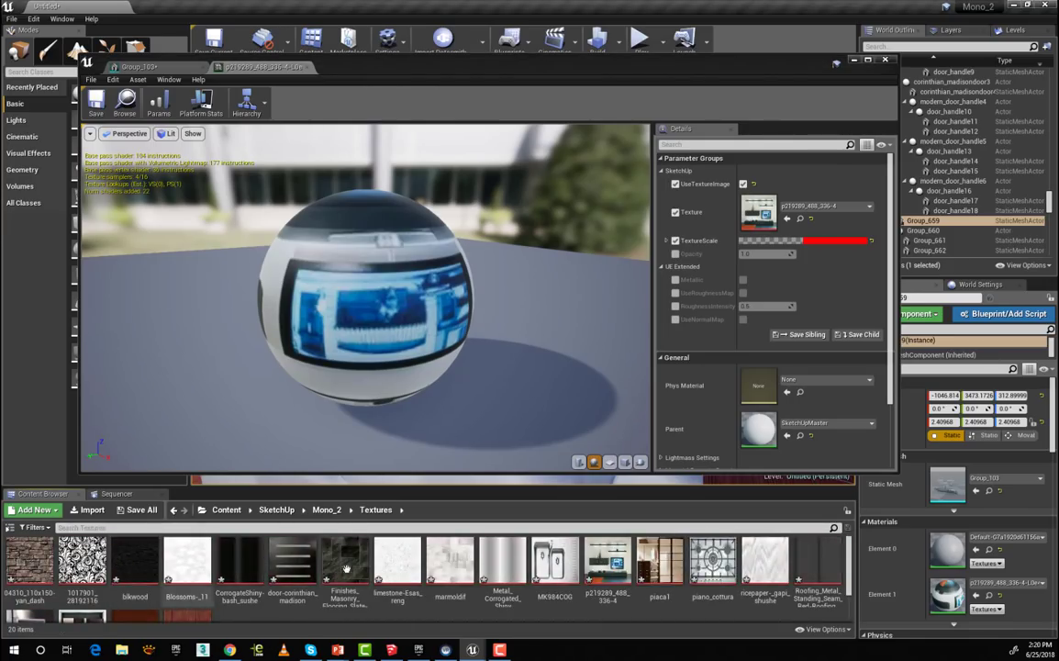
pyautogui.doubleClick(608, 560)
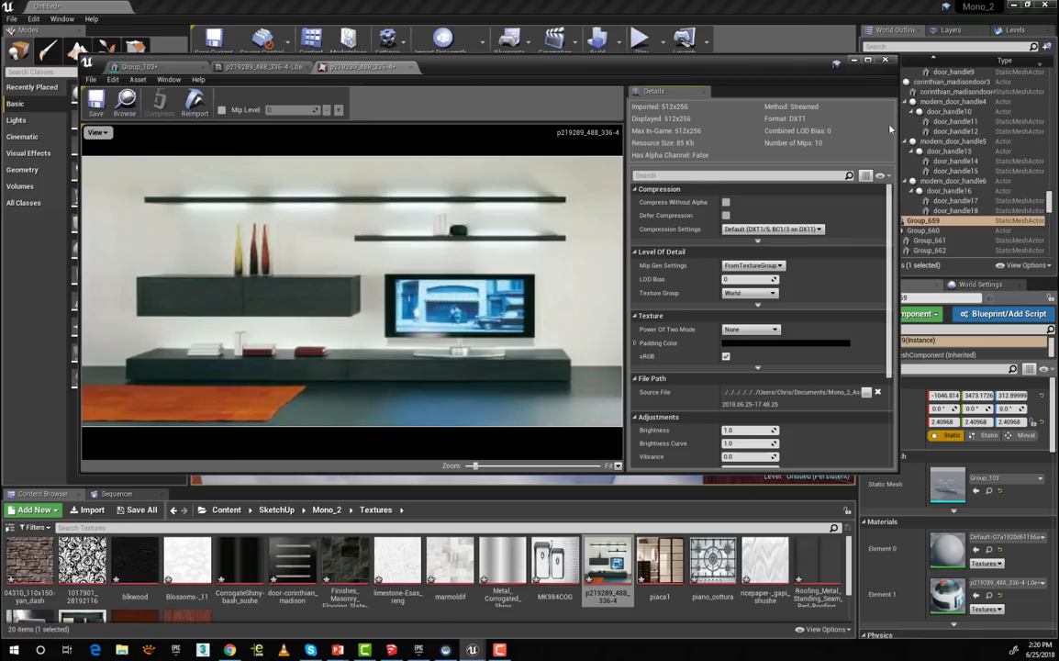
pyautogui.click(886, 61)
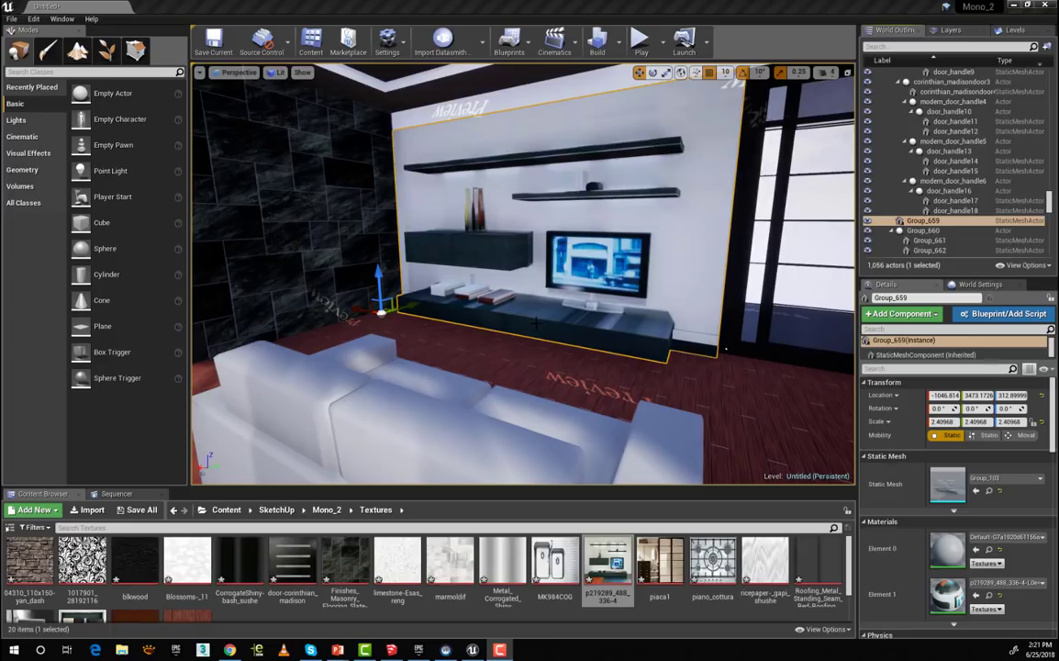
# Disable the game-settings exposure in the living room viewport and lower EV100 to about -2.6.
pyautogui.moveTo(725, 348); pyautogui.dragTo(731, 336)
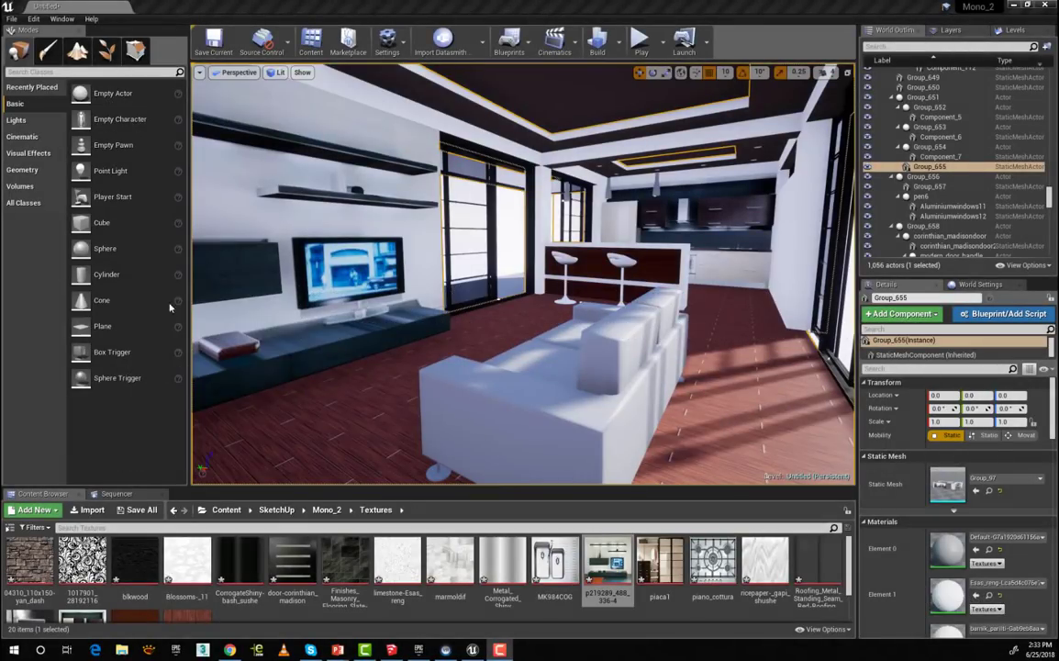
pyautogui.moveTo(510, 315); pyautogui.dragTo(533, 275)
pyautogui.moveTo(533, 275); pyautogui.dragTo(496, 268, button='right')
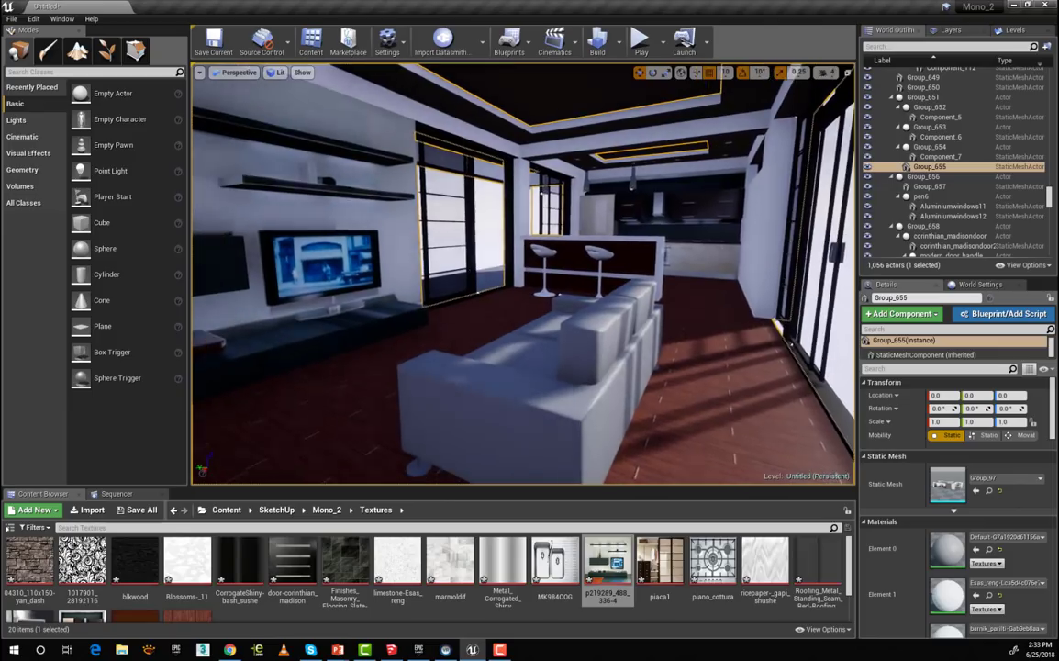
pyautogui.click(276, 73)
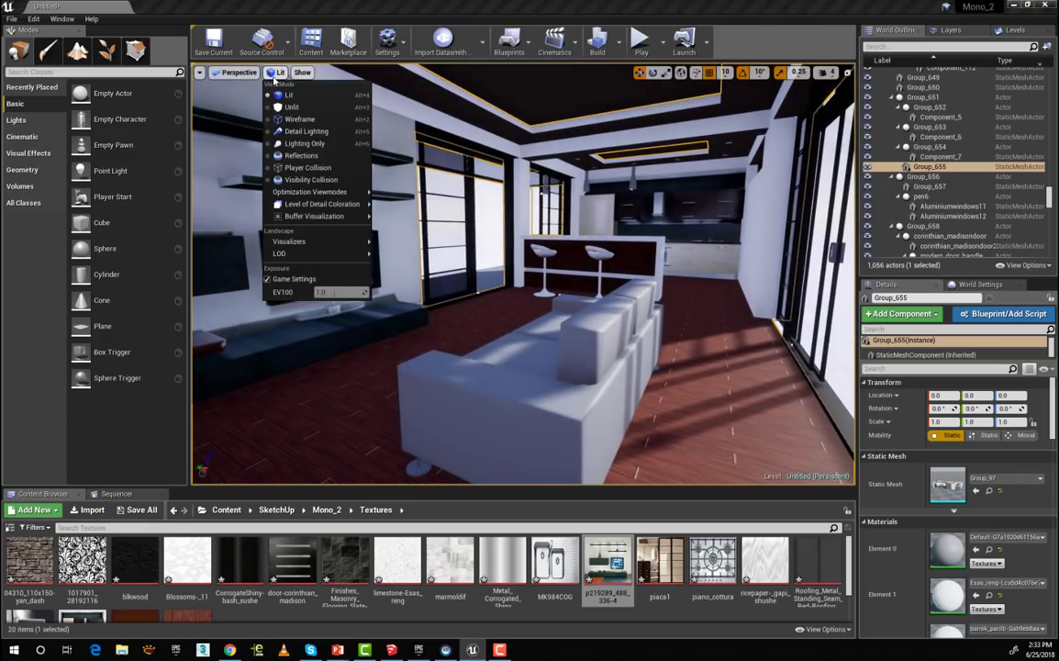
pyautogui.click(293, 279)
pyautogui.click(277, 72)
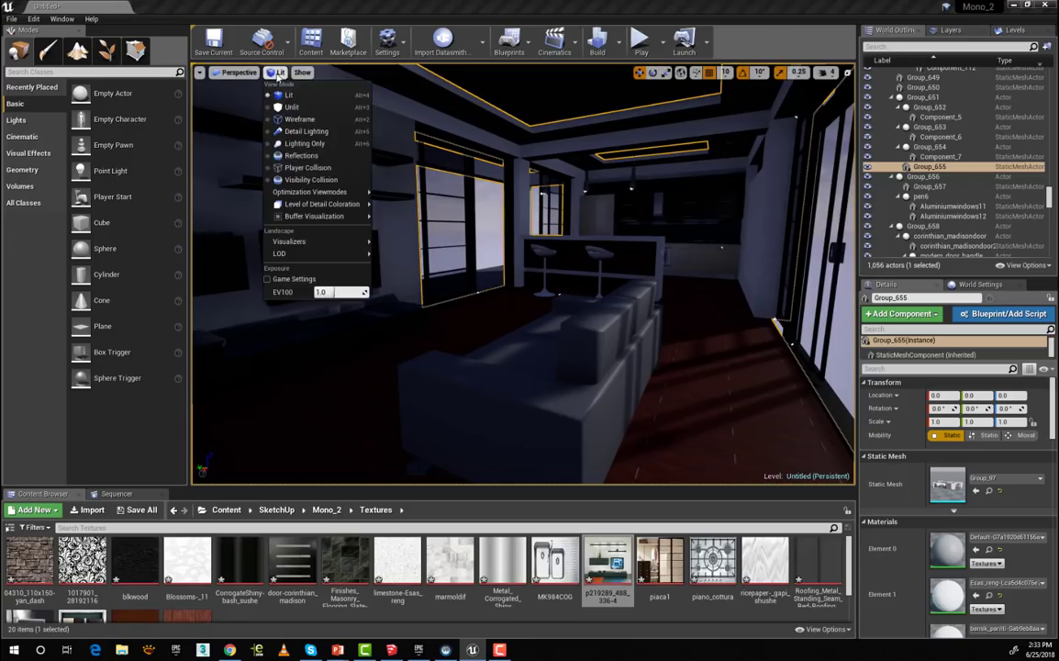
pyautogui.moveTo(329, 292); pyautogui.dragTo(269, 292)
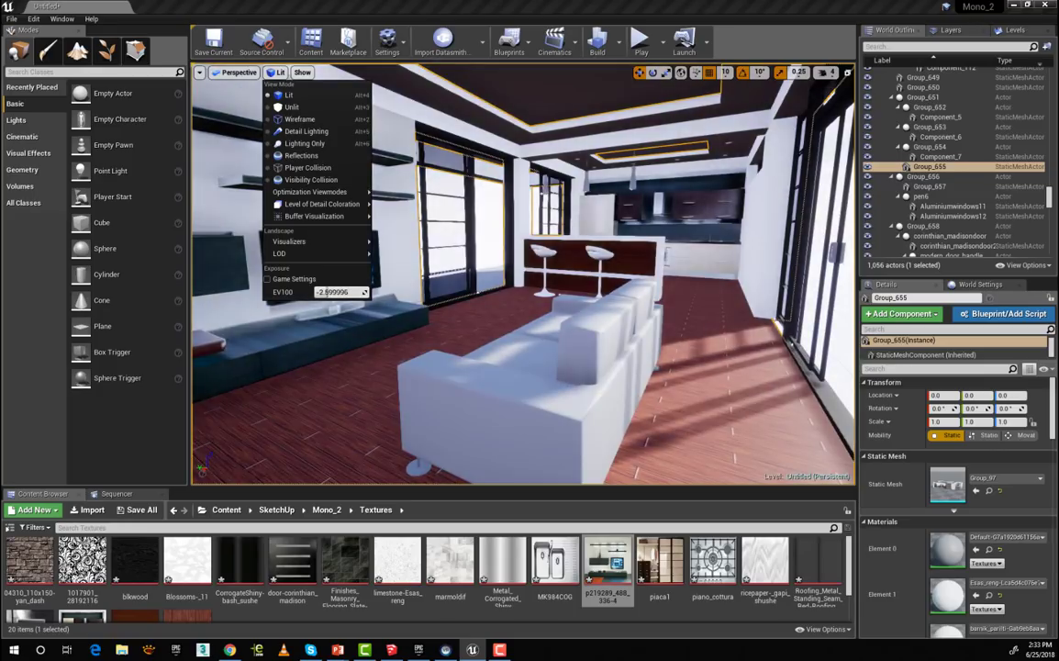
pyautogui.click(534, 359)
# Select the house structure mesh Group_655 by its living room floor and open its Group_97 static mesh.
pyautogui.moveTo(534, 359); pyautogui.dragTo(612, 378)
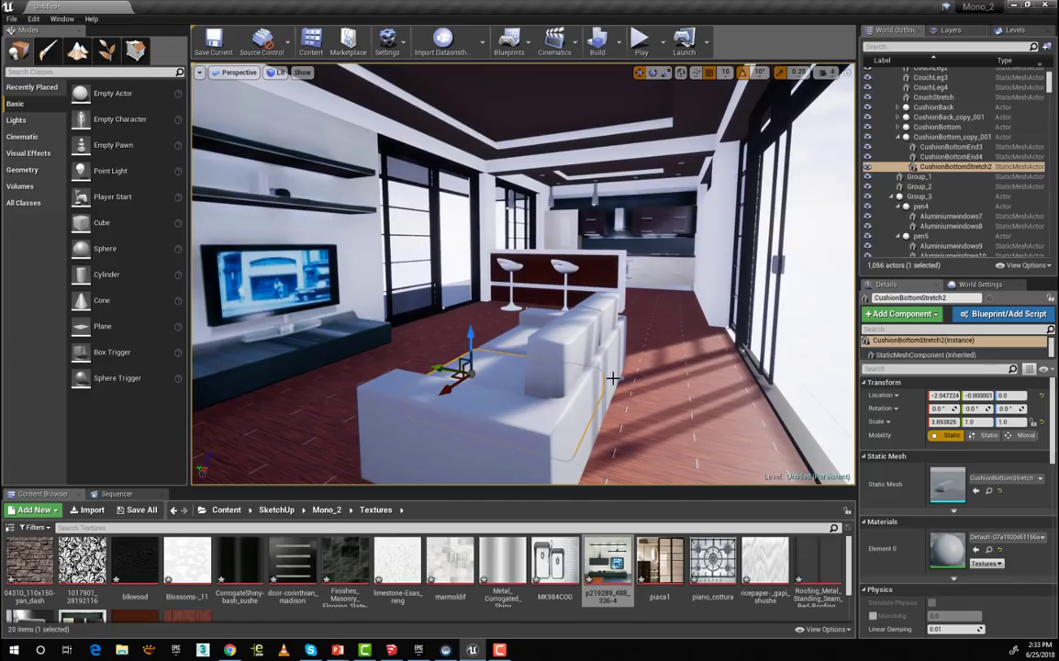
pyautogui.click(676, 374)
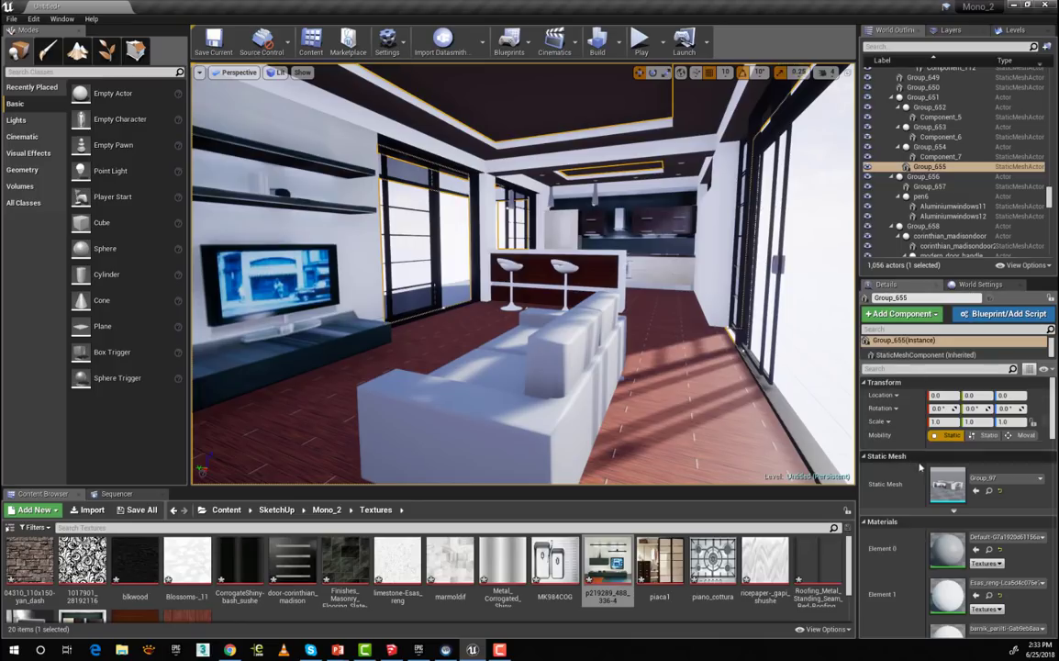
pyautogui.click(897, 345)
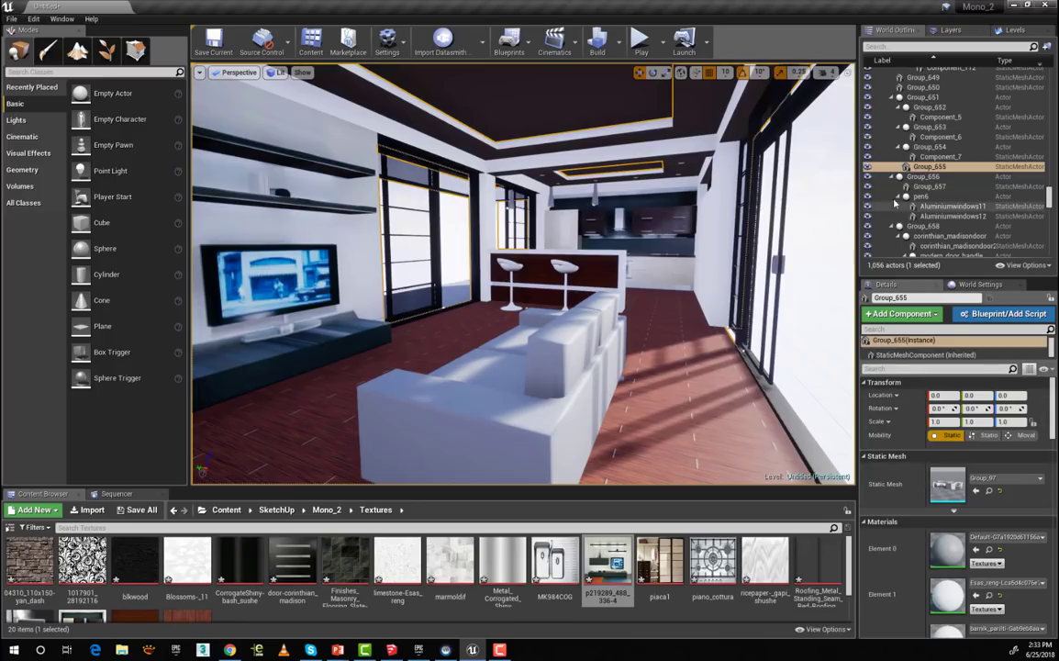
pyautogui.click(930, 167)
pyautogui.doubleClick(948, 491)
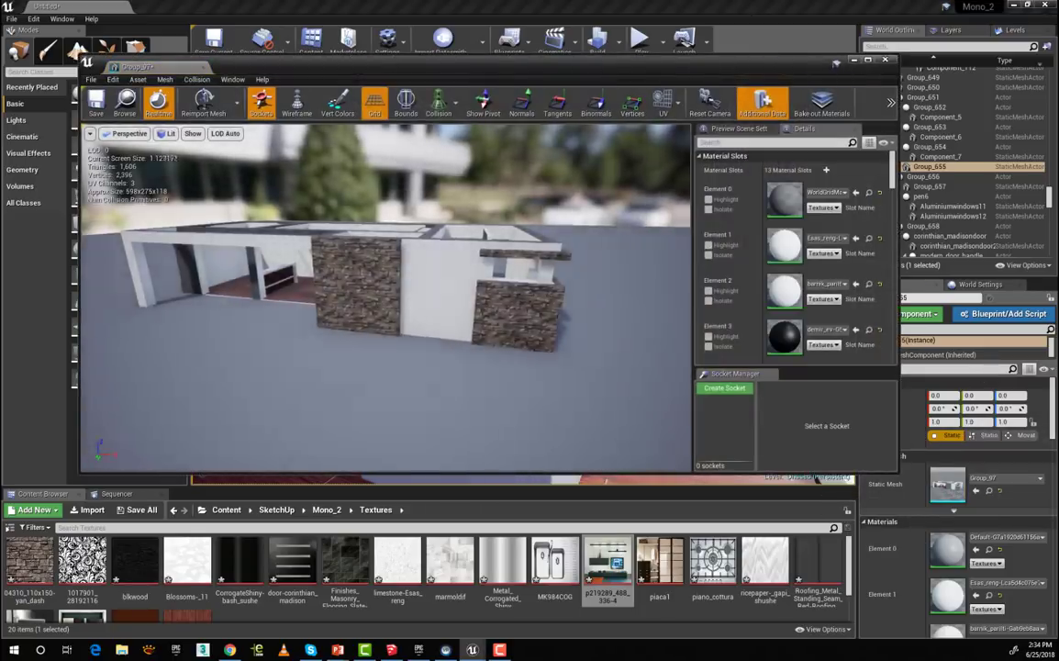
# Inspect the Group_97 mesh's walls, floors and openings from above and at ground level, and close its editor.
pyautogui.moveTo(385, 275); pyautogui.dragTo(358, 276)
pyautogui.moveTo(400, 310)
pyautogui.mouseDown(button='right')
pyautogui.moveTo(353, 310)
pyautogui.moveTo(353, 349)
pyautogui.moveTo(349, 307)
pyautogui.moveTo(400, 311)
pyautogui.mouseUp(button='right')
pyautogui.scroll(5, 399, 310)
pyautogui.scroll(-4, 406, 324)
pyautogui.moveTo(407, 324); pyautogui.dragTo(440, 257, button='middle')
pyautogui.scroll(-2, 433, 393)
pyautogui.moveTo(433, 392)
pyautogui.mouseDown(button='right')
pyautogui.moveTo(427, 335)
pyautogui.moveTo(435, 415)
pyautogui.mouseUp(button='right')
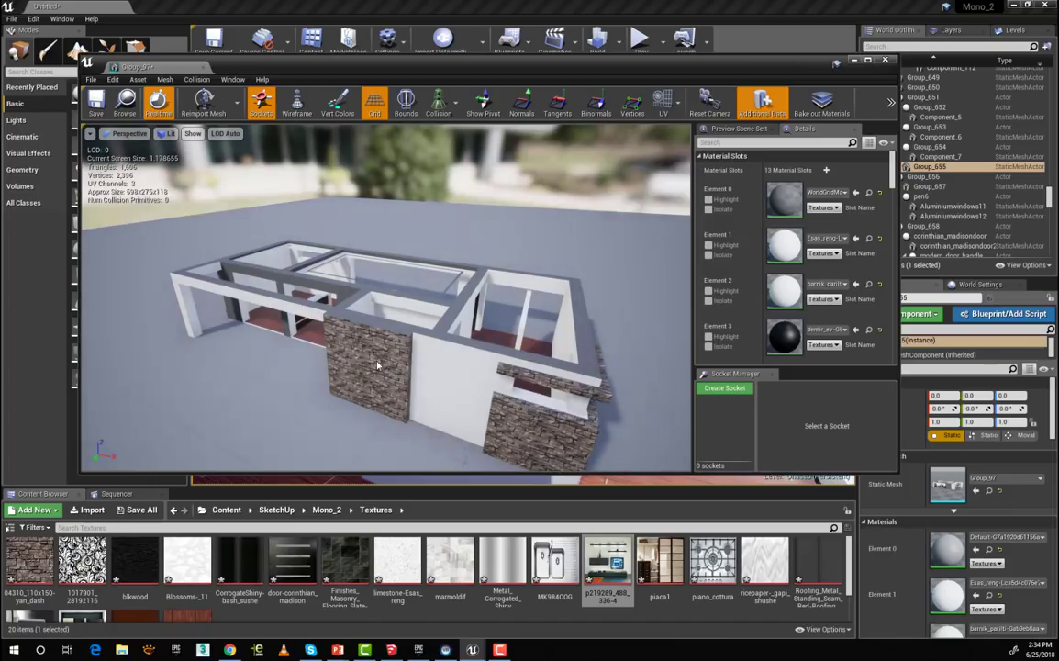
pyautogui.moveTo(372, 371)
pyautogui.mouseDown()
pyautogui.moveTo(321, 371)
pyautogui.moveTo(372, 371)
pyautogui.mouseUp()
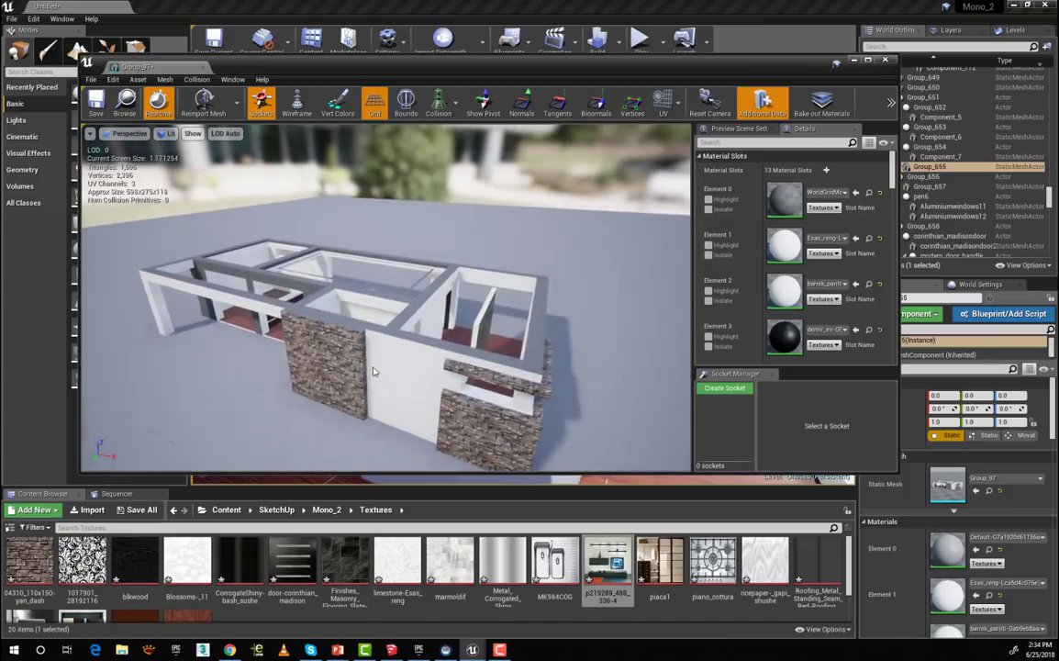
pyautogui.scroll(2, 357, 321)
pyautogui.scroll(2, 397, 395)
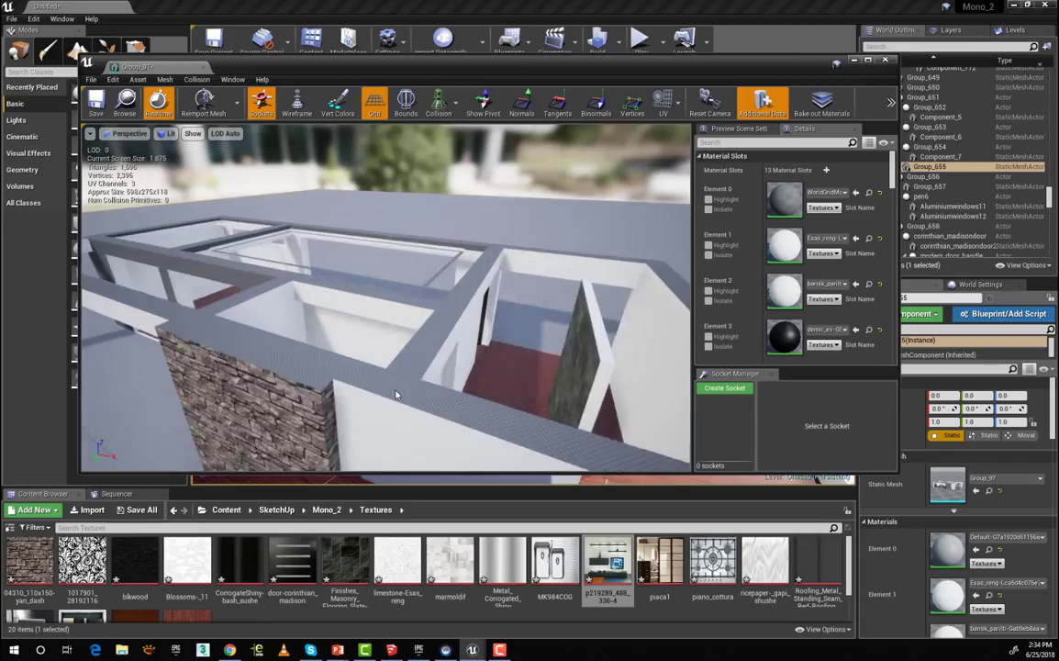
pyautogui.scroll(-3, 386, 377)
pyautogui.moveTo(367, 358); pyautogui.dragTo(375, 333)
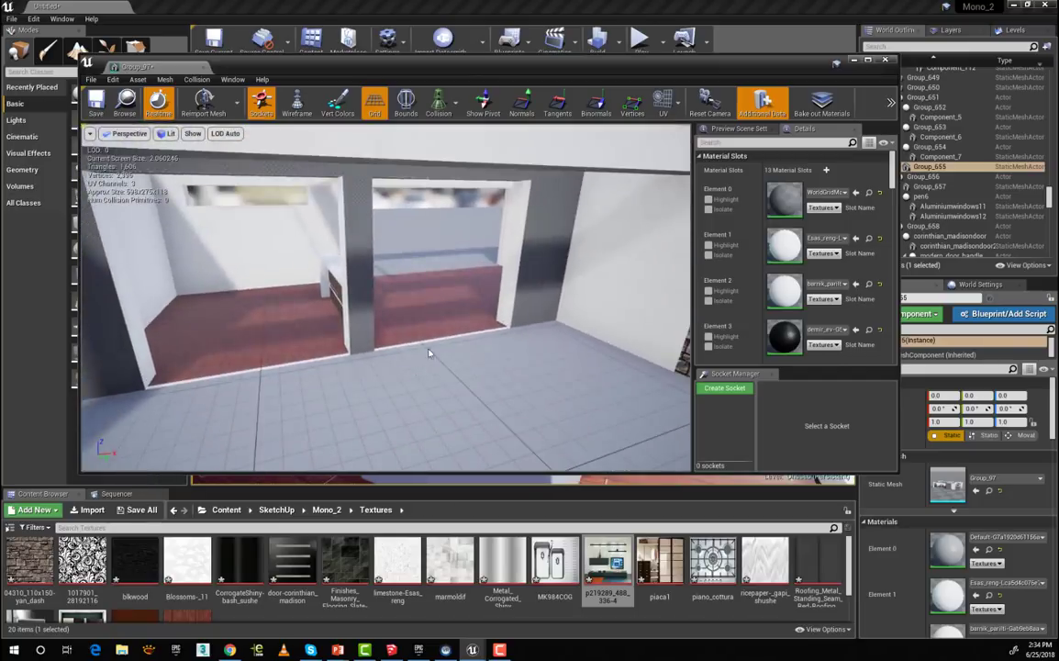
pyautogui.scroll(-5, 472, 341)
pyautogui.moveTo(440, 293); pyautogui.dragTo(393, 292)
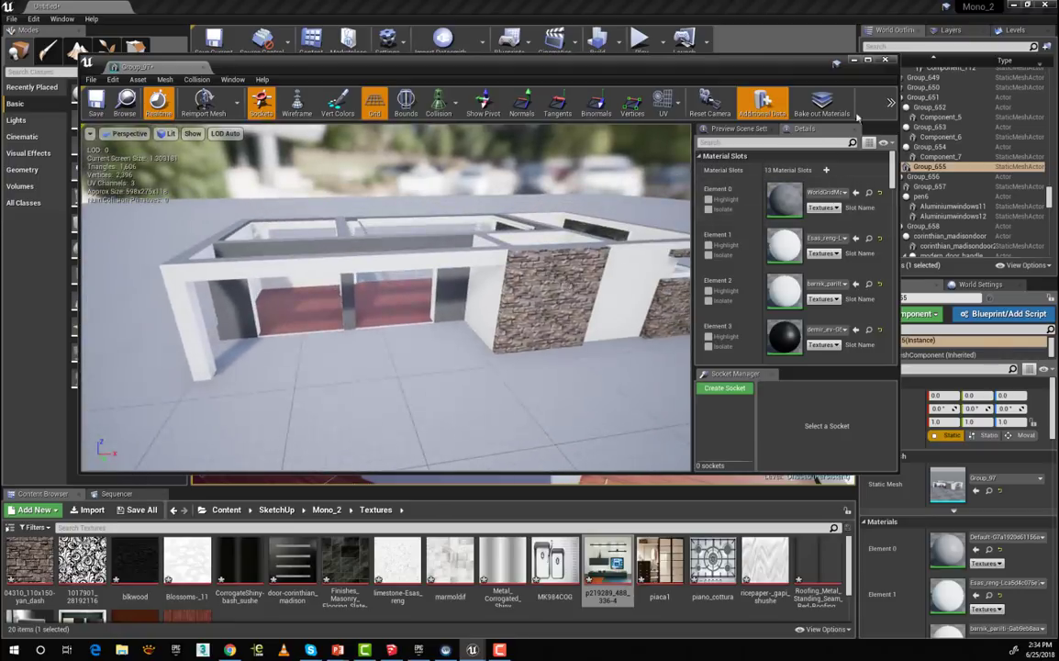
pyautogui.click(886, 61)
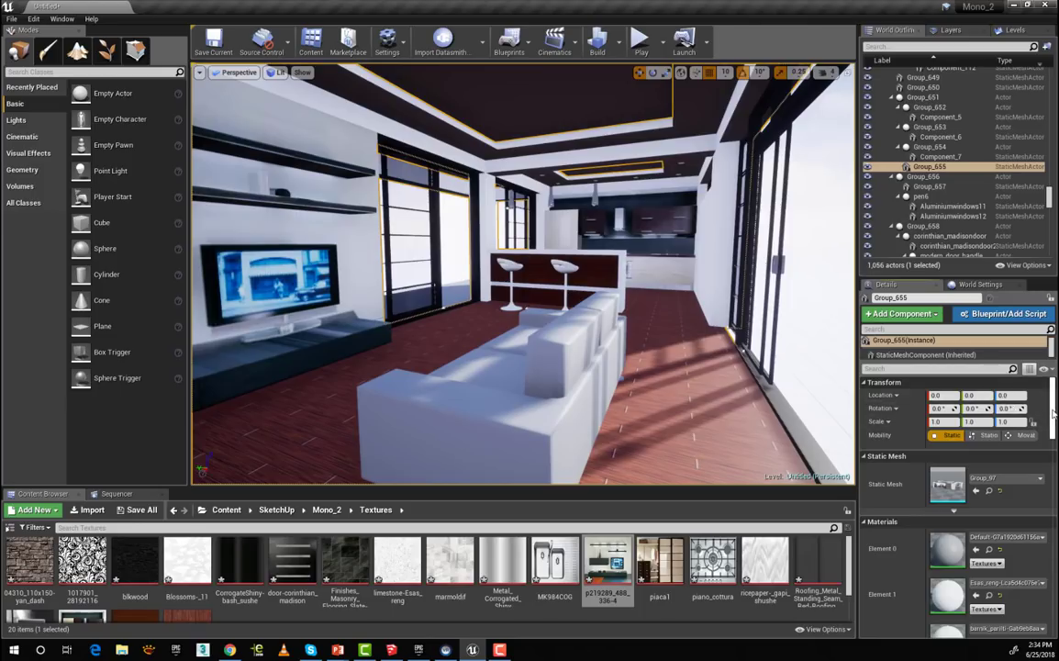
# Review the material elements of Group_655 and browse through the Materials folder of Mono_2.
pyautogui.scroll(-8, 1038, 440)
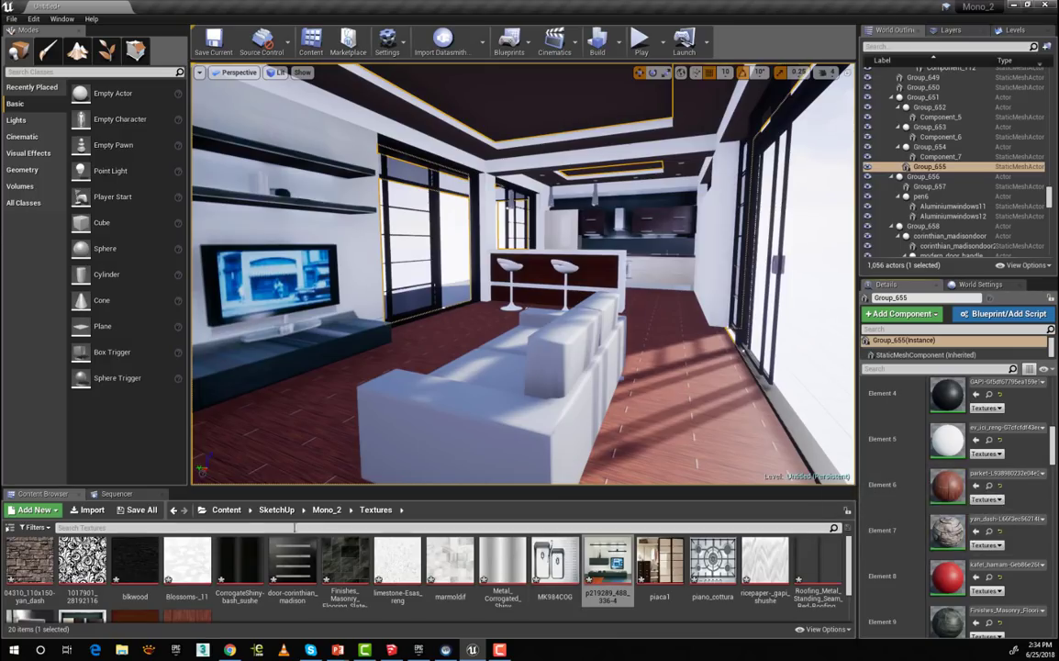
pyautogui.click(275, 511)
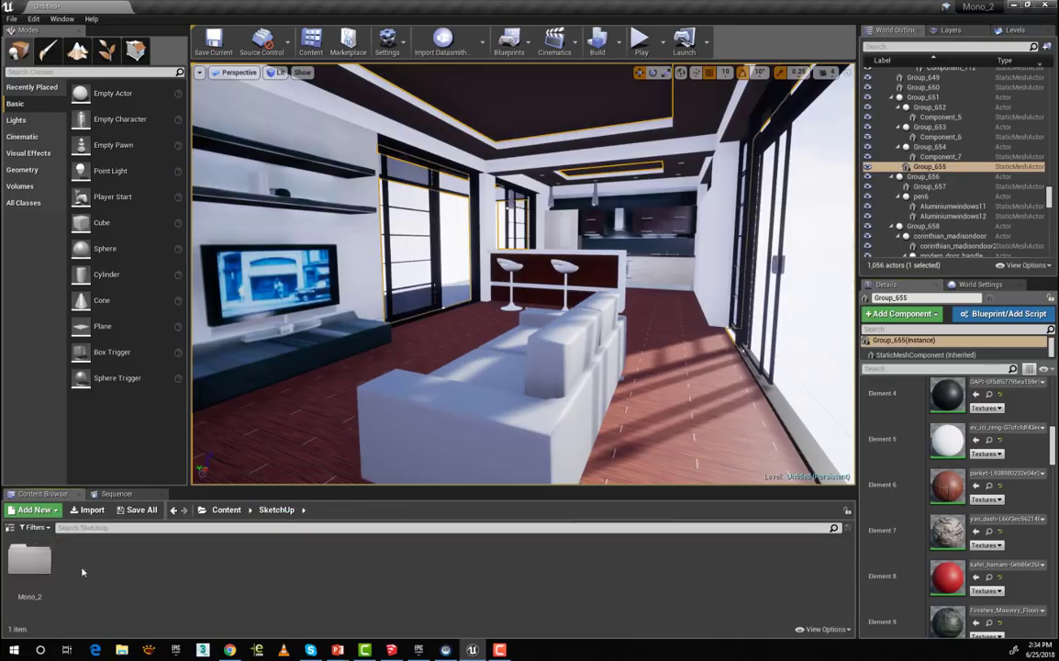
pyautogui.doubleClick(29, 560)
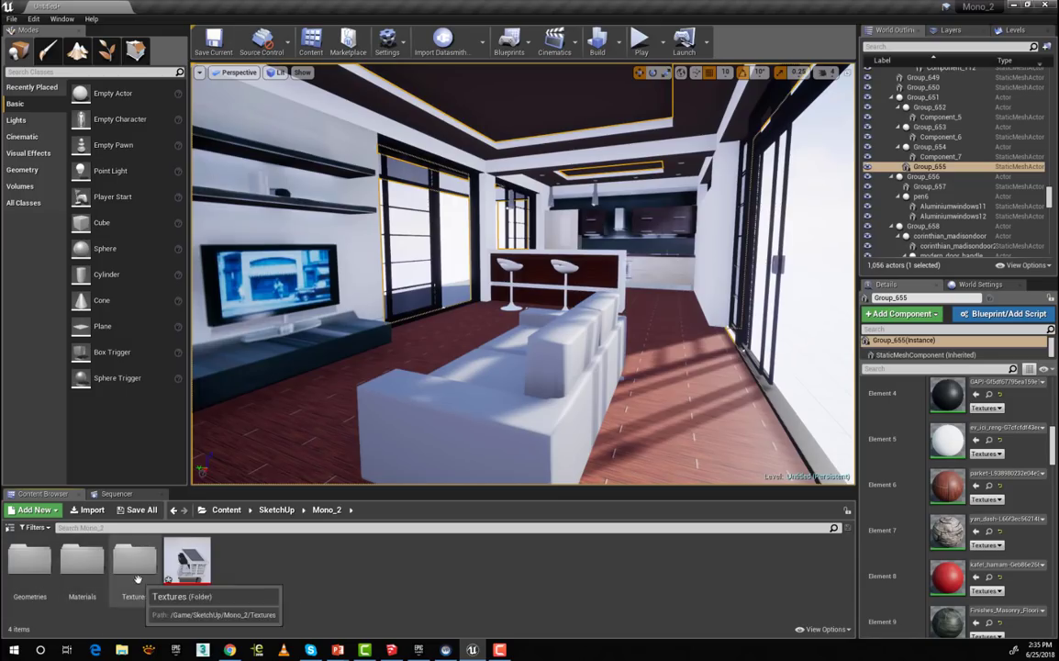
pyautogui.doubleClick(88, 562)
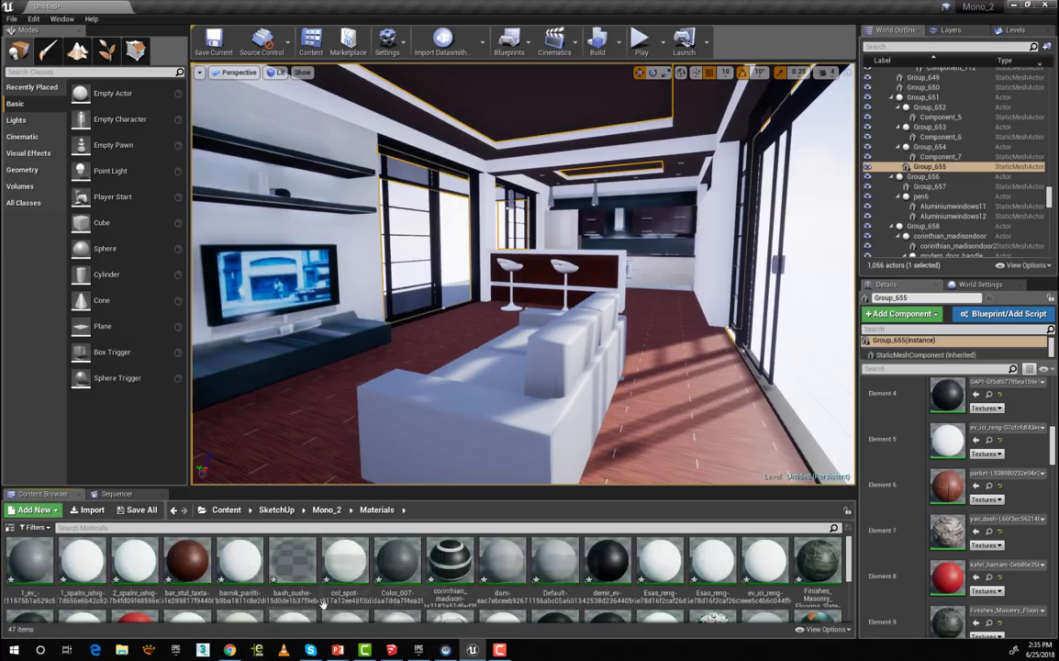
pyautogui.moveTo(851, 567); pyautogui.dragTo(854, 611)
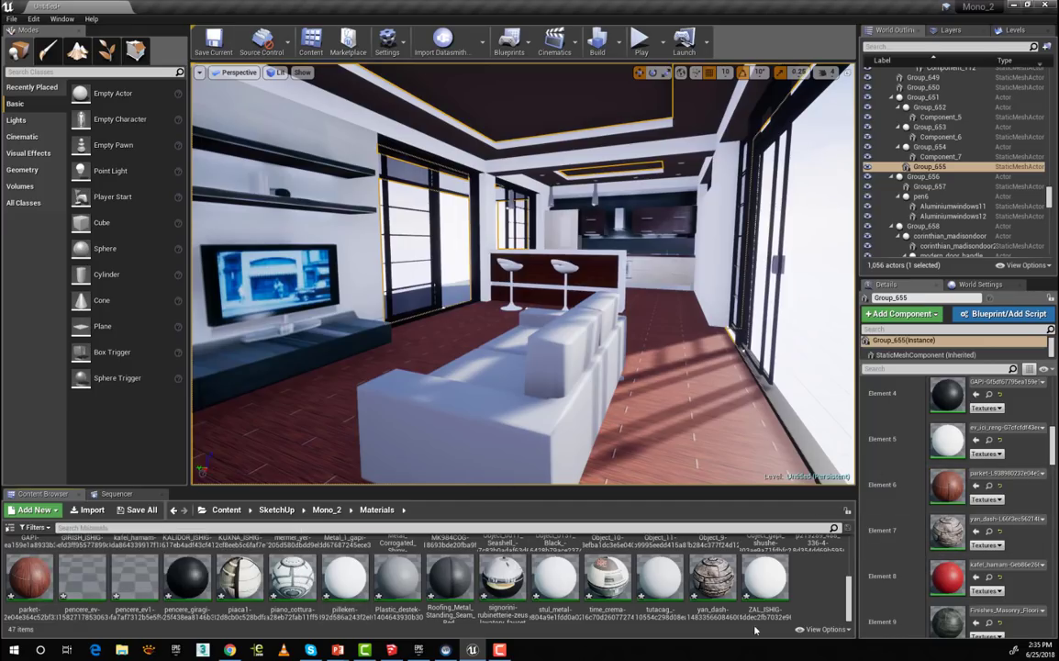
# Open Group_655's parket material from Element 6 and enable its Metallic, UseRoughnessMap and RoughnessIntensity overrides.
pyautogui.doubleClick(949, 480)
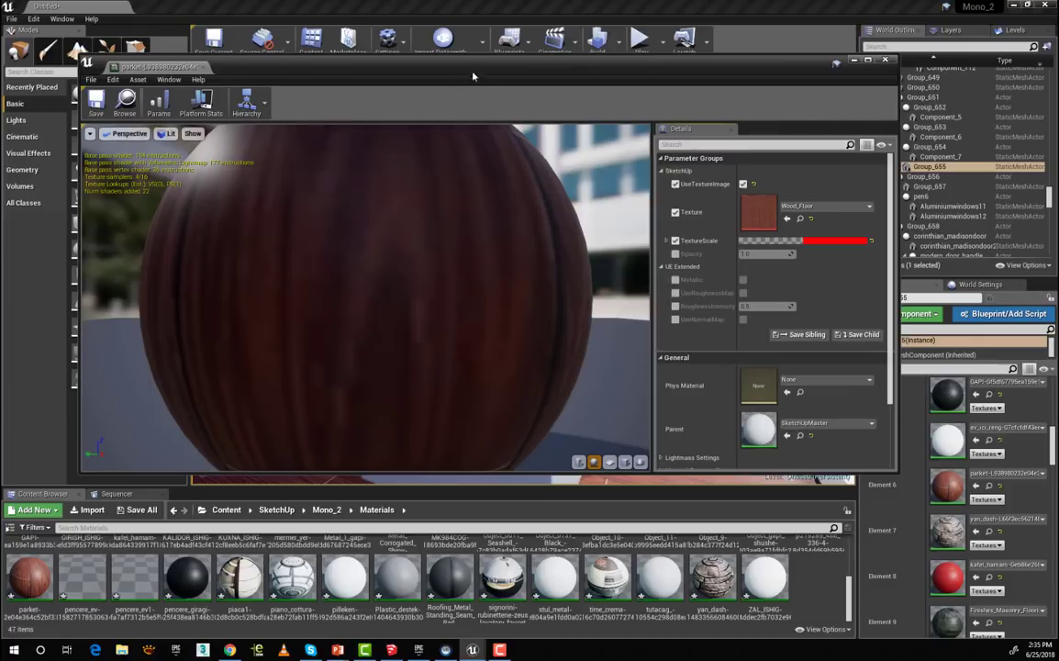
pyautogui.moveTo(367, 294); pyautogui.dragTo(577, 326)
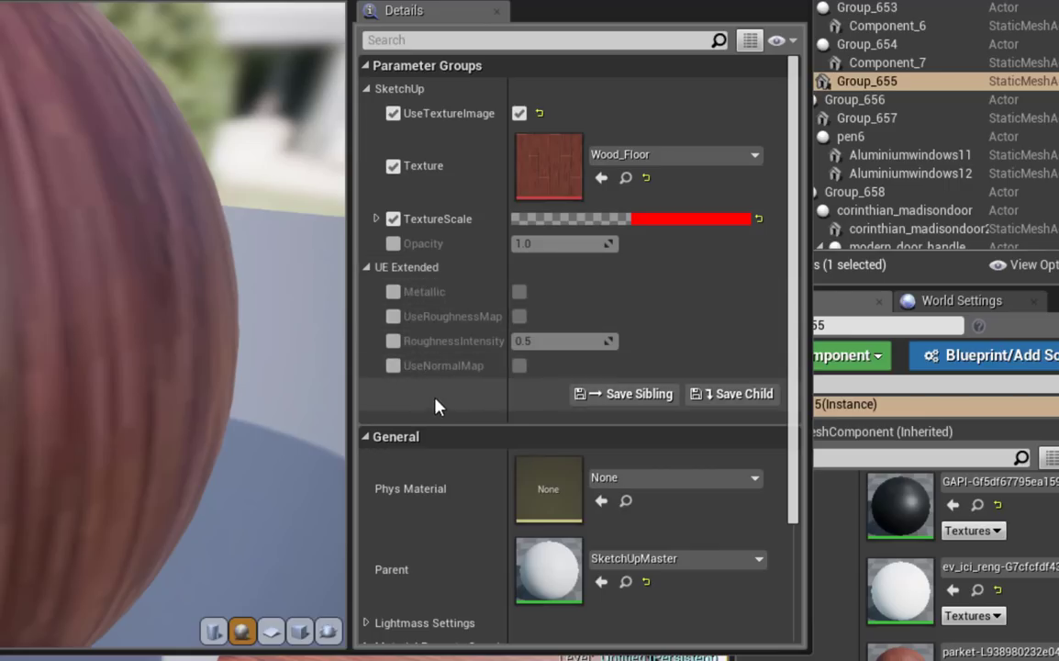
pyautogui.click(393, 292)
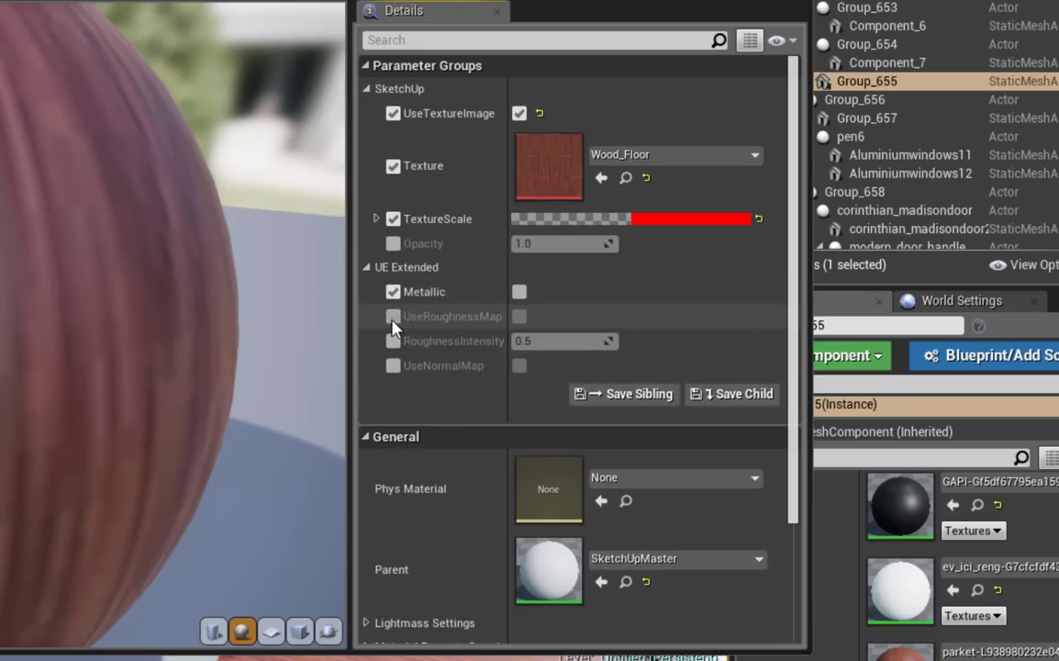
pyautogui.click(393, 316)
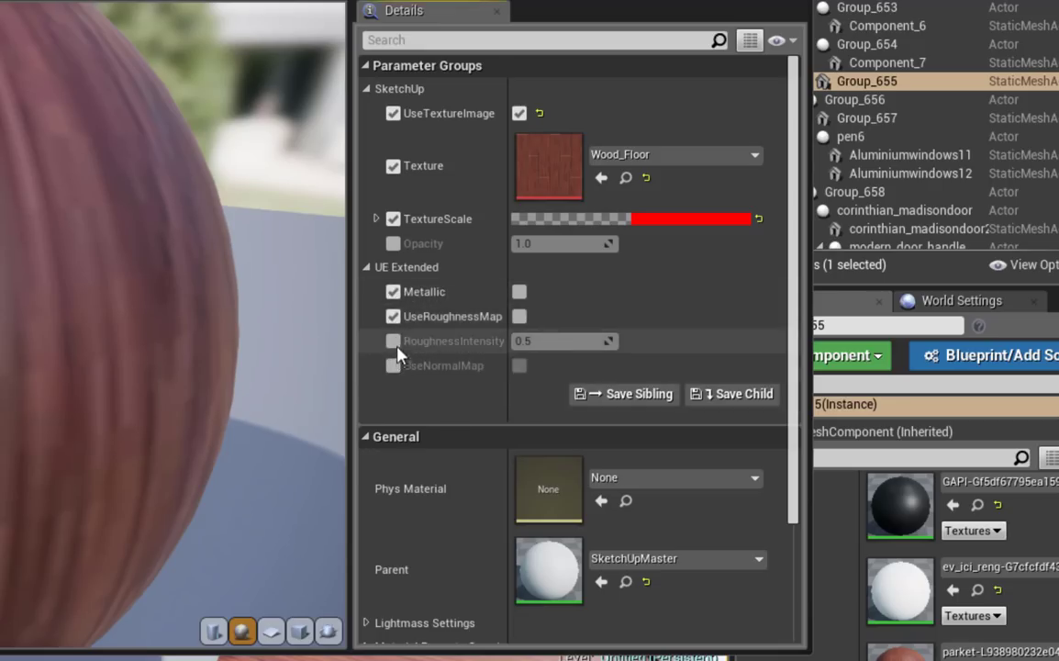
pyautogui.click(394, 343)
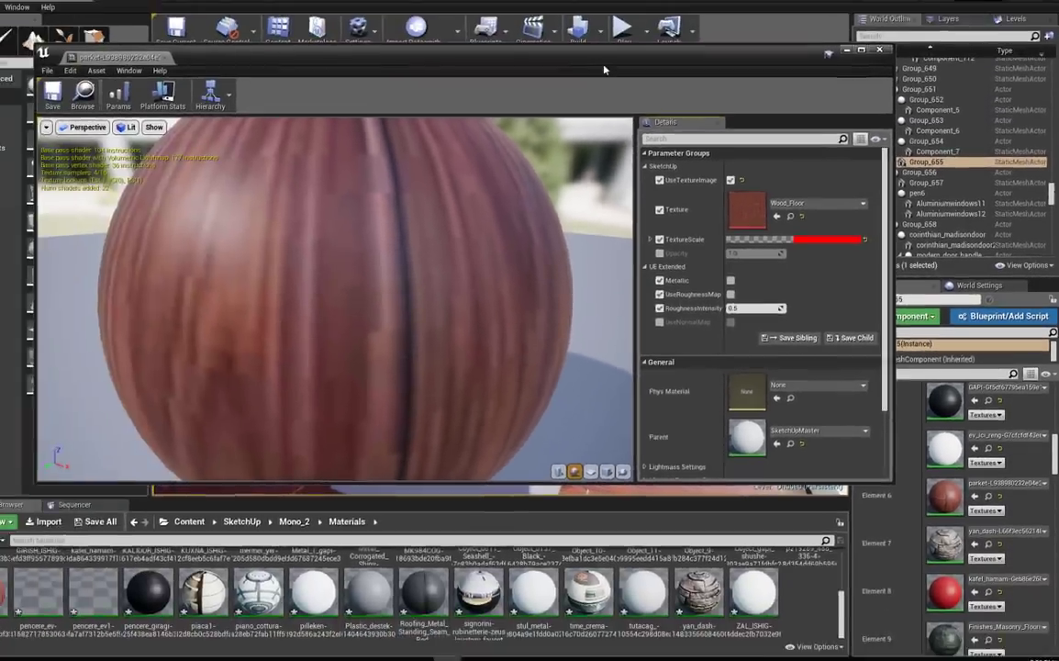
# Shrink the parket material editor to reveal the room, lower RoughnessIntensity to about 0.195, and close the editor.
pyautogui.moveTo(605, 69); pyautogui.dragTo(575, 38)
pyautogui.moveTo(848, 442); pyautogui.dragTo(581, 283)
pyautogui.scroll(-5, 543, 202)
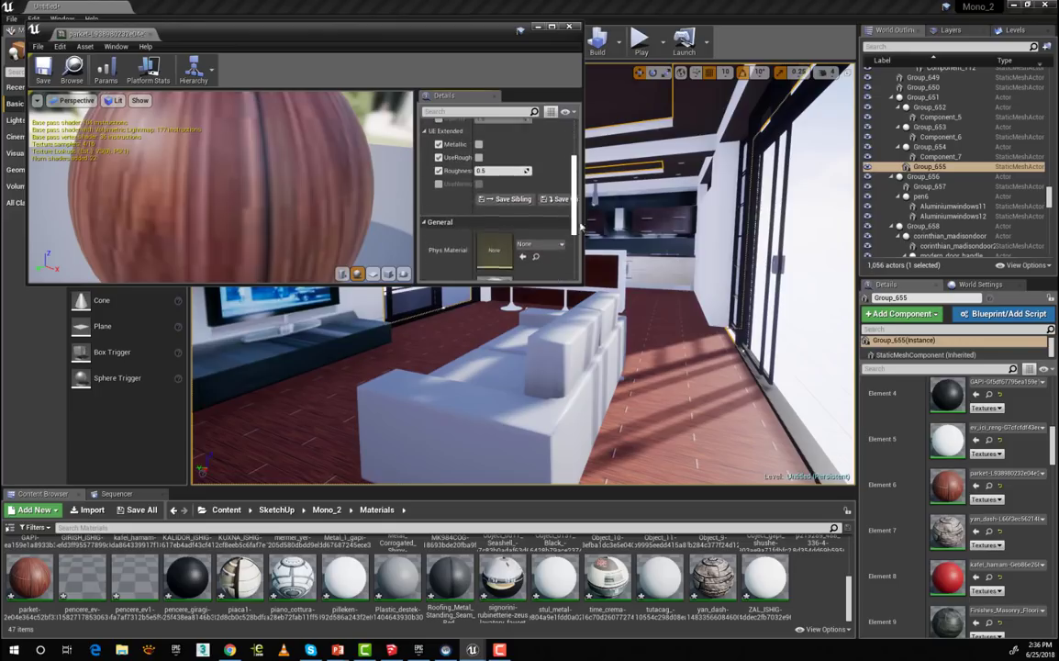
pyautogui.moveTo(503, 181)
pyautogui.mouseDown()
pyautogui.moveTo(445, 181)
pyautogui.moveTo(503, 183)
pyautogui.mouseUp()
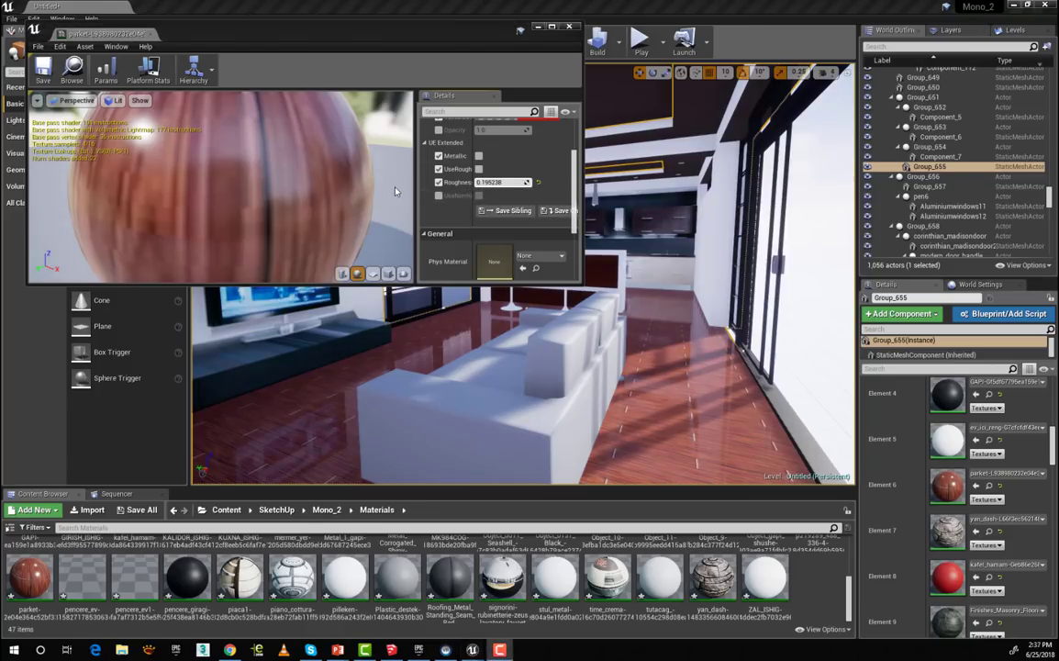
pyautogui.click(569, 26)
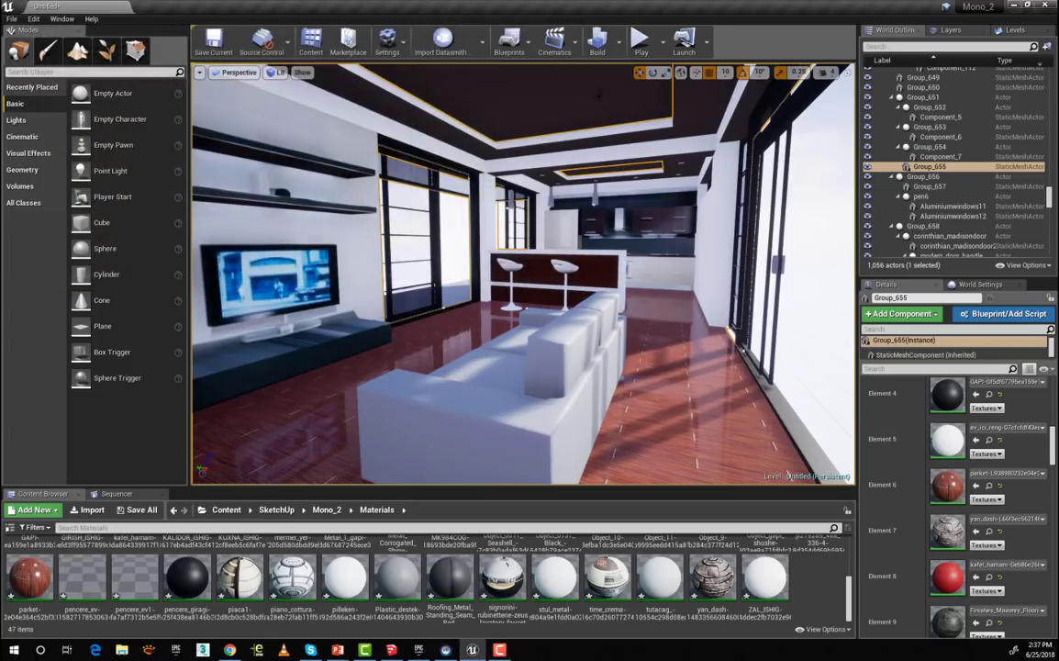
# Select the lavabo2 sink on the kitchen counter and frame it in a close-up view.
pyautogui.moveTo(672, 311); pyautogui.dragTo(672, 289, button='right')
pyautogui.moveTo(672, 309); pyautogui.dragTo(707, 215)
pyautogui.moveTo(690, 357); pyautogui.dragTo(694, 345)
pyautogui.moveTo(585, 428); pyautogui.dragTo(580, 339)
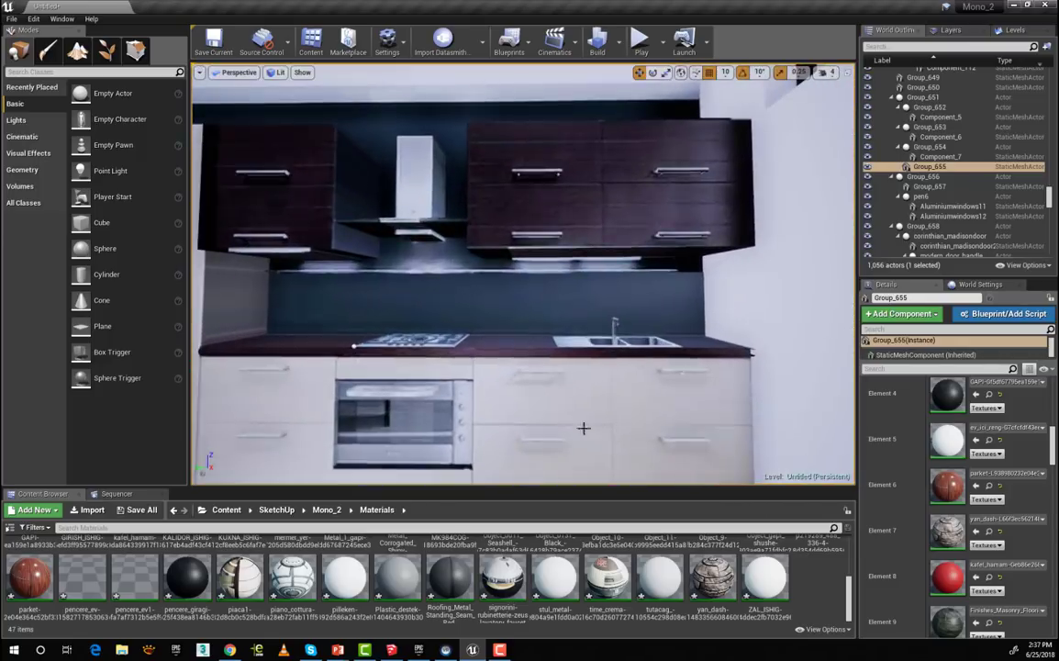
pyautogui.click(580, 342)
pyautogui.moveTo(610, 403); pyautogui.dragTo(611, 386)
pyautogui.moveTo(611, 386); pyautogui.dragTo(604, 423, button='right')
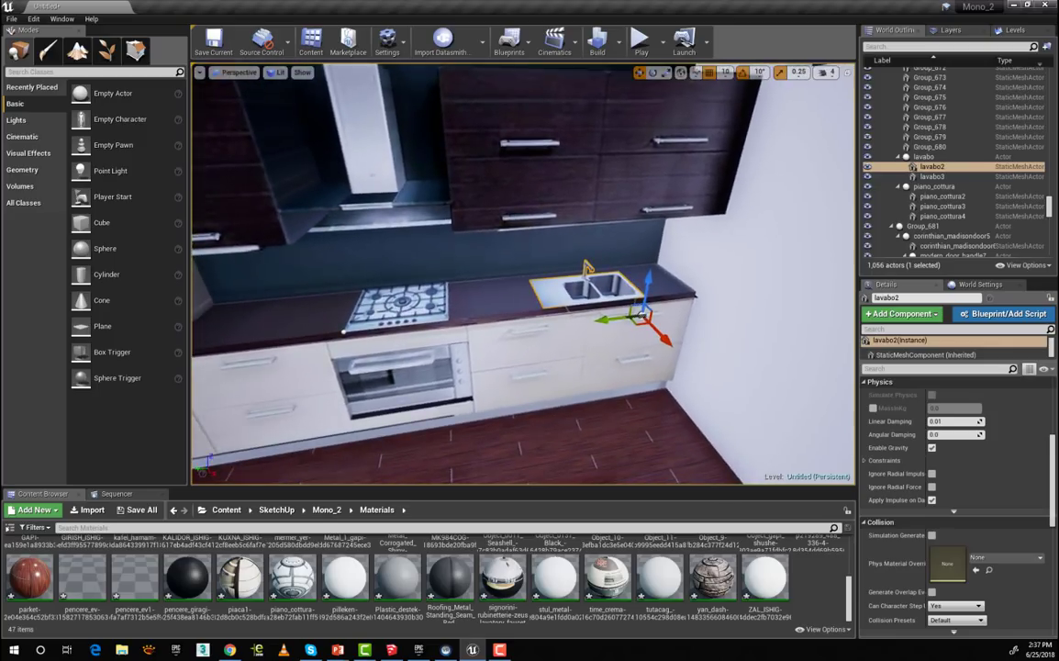
pyautogui.press('f')
pyautogui.keyDown('alt'); pyautogui.moveTo(533, 358); pyautogui.dragTo(571, 352); pyautogui.keyUp('alt')
pyautogui.scroll(-1, 541, 350)
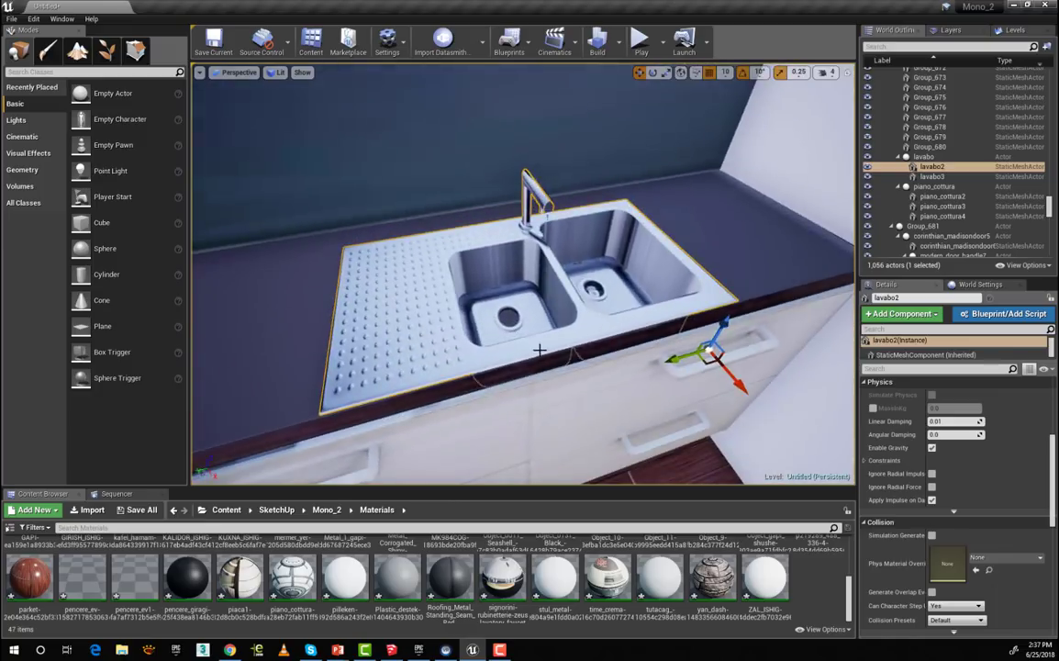
pyautogui.scroll(-5, 542, 350)
pyautogui.scroll(1, 510, 342)
pyautogui.press('f')
# Open lavabo2's lavabo static mesh and enlarge its editor window.
pyautogui.scroll(-3, 952, 398)
pyautogui.scroll(3, 955, 459)
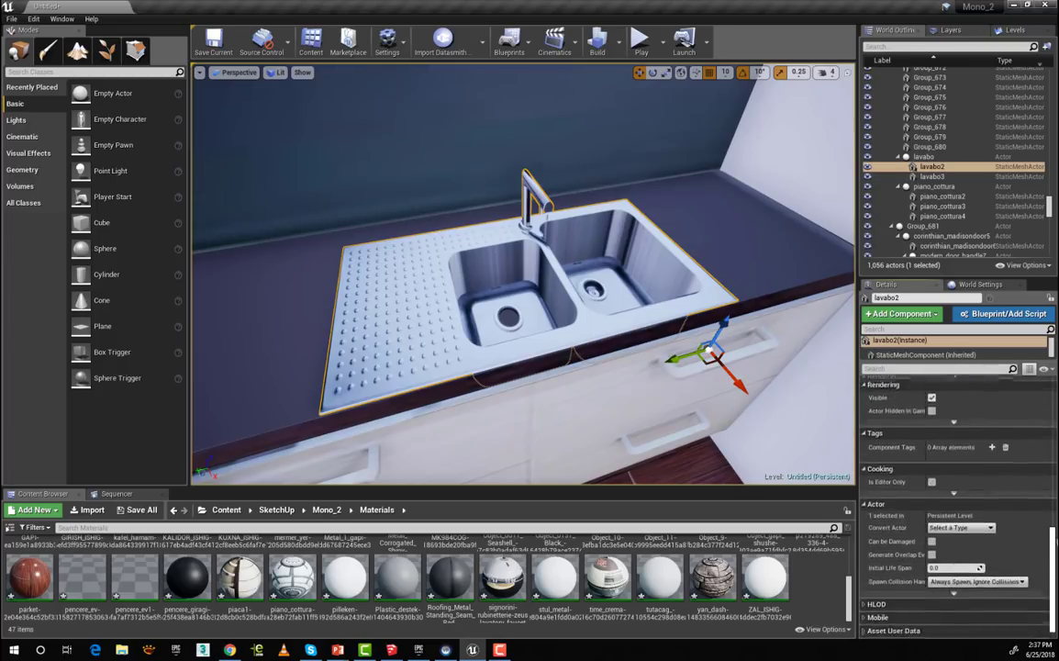
pyautogui.scroll(4, 955, 459)
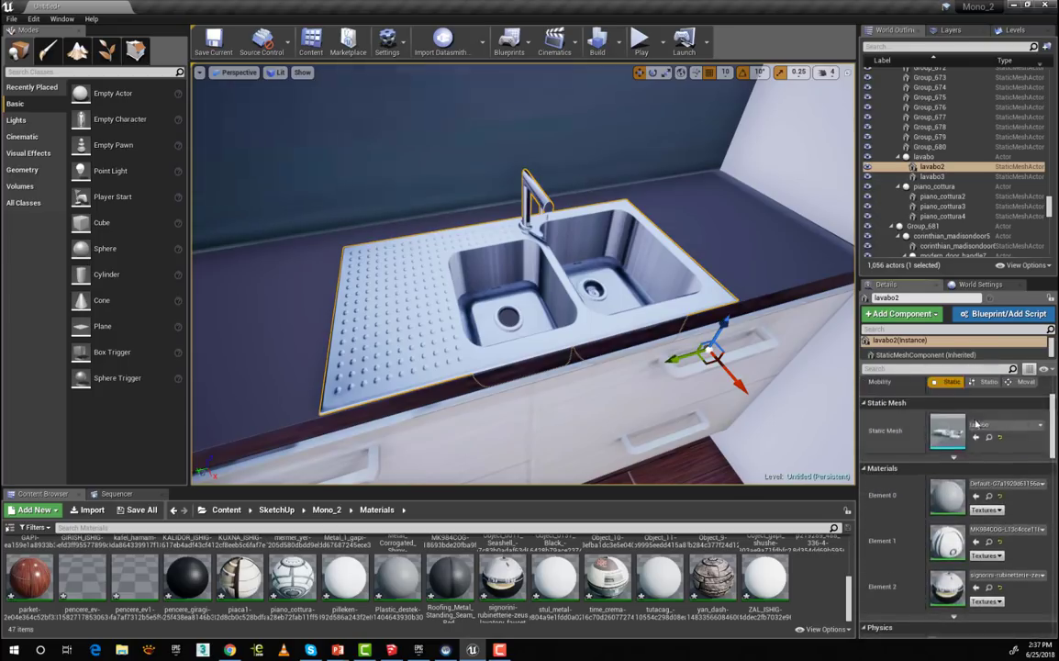
pyautogui.doubleClick(949, 431)
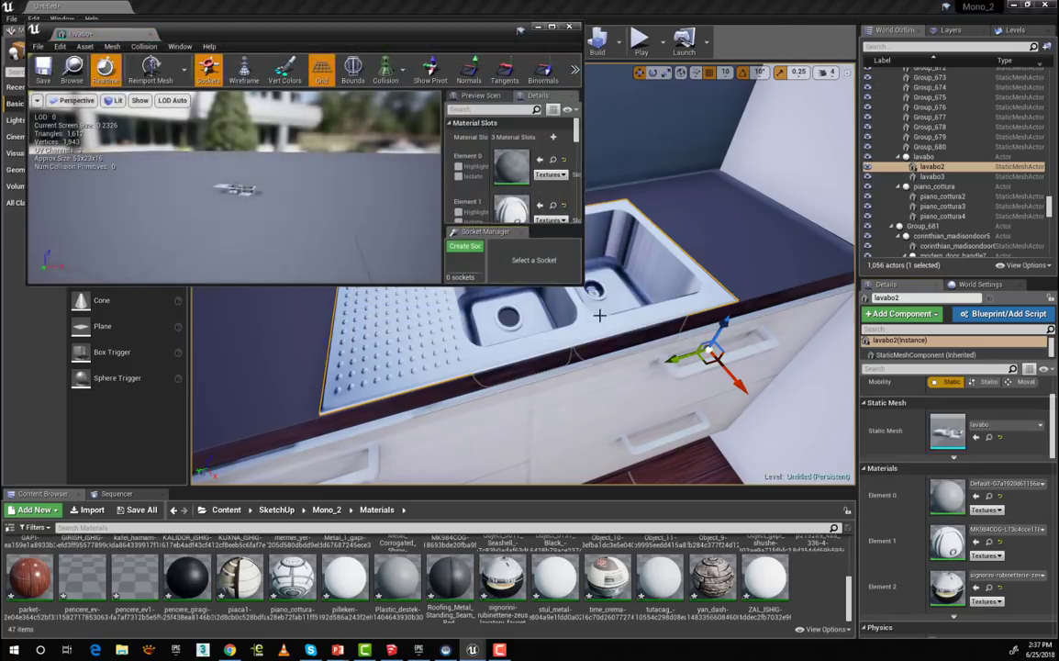
pyautogui.scroll(3, 587, 288)
pyautogui.moveTo(585, 287); pyautogui.dragTo(799, 459)
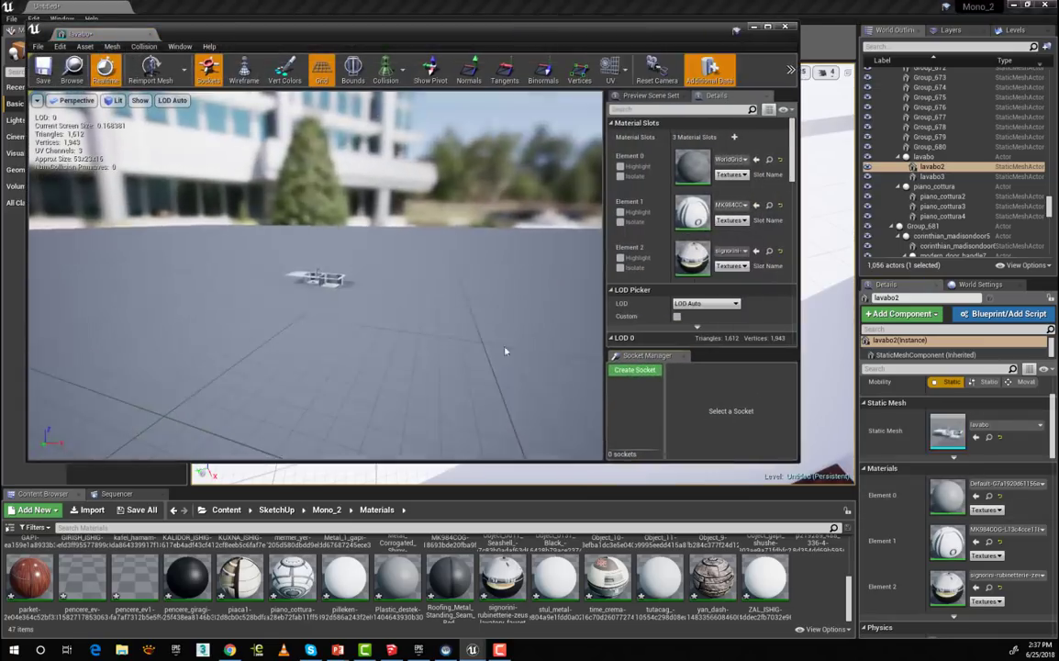
# Inspect the lavabo mesh's basins, faucet and drainboard from above, both close up and at a distance.
pyautogui.scroll(5, 320, 288)
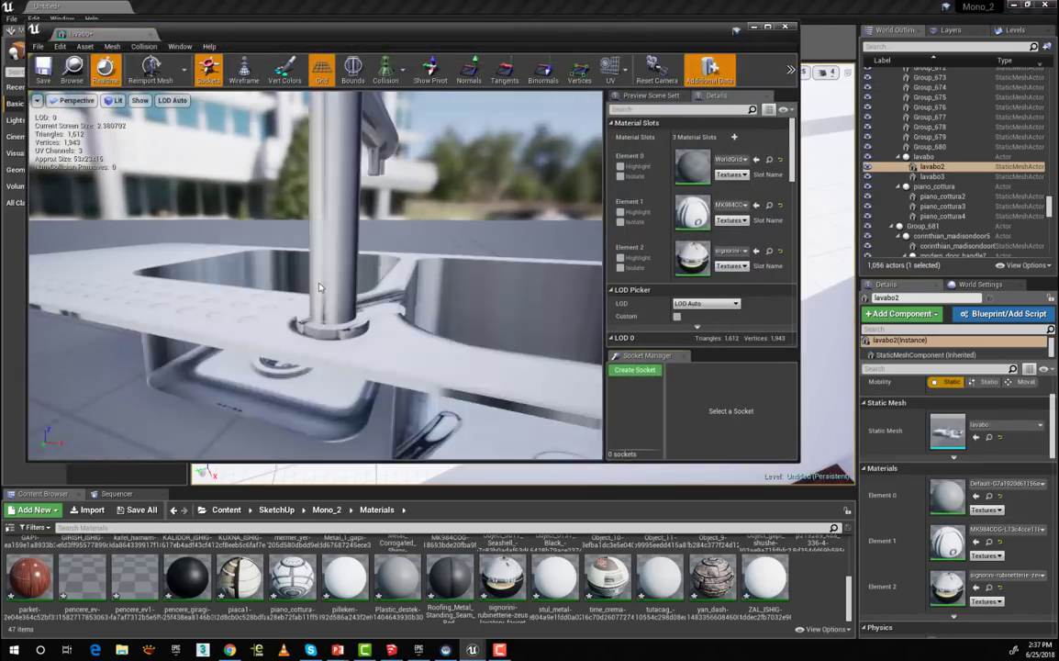
pyautogui.scroll(-8, 320, 287)
pyautogui.moveTo(319, 288); pyautogui.dragTo(431, 286)
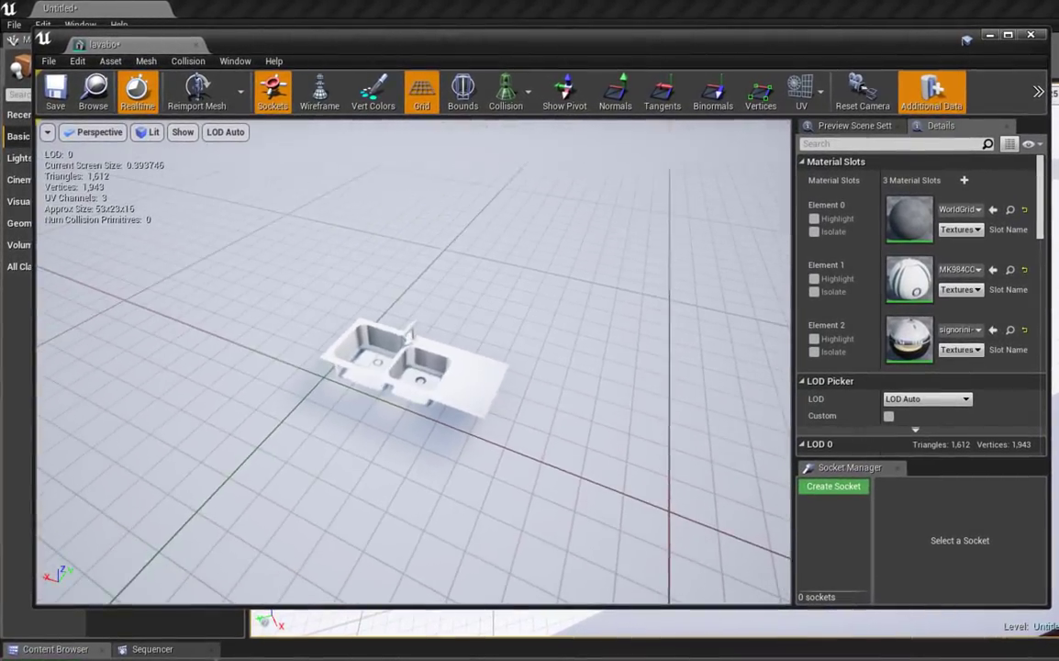
pyautogui.scroll(5, 483, 348)
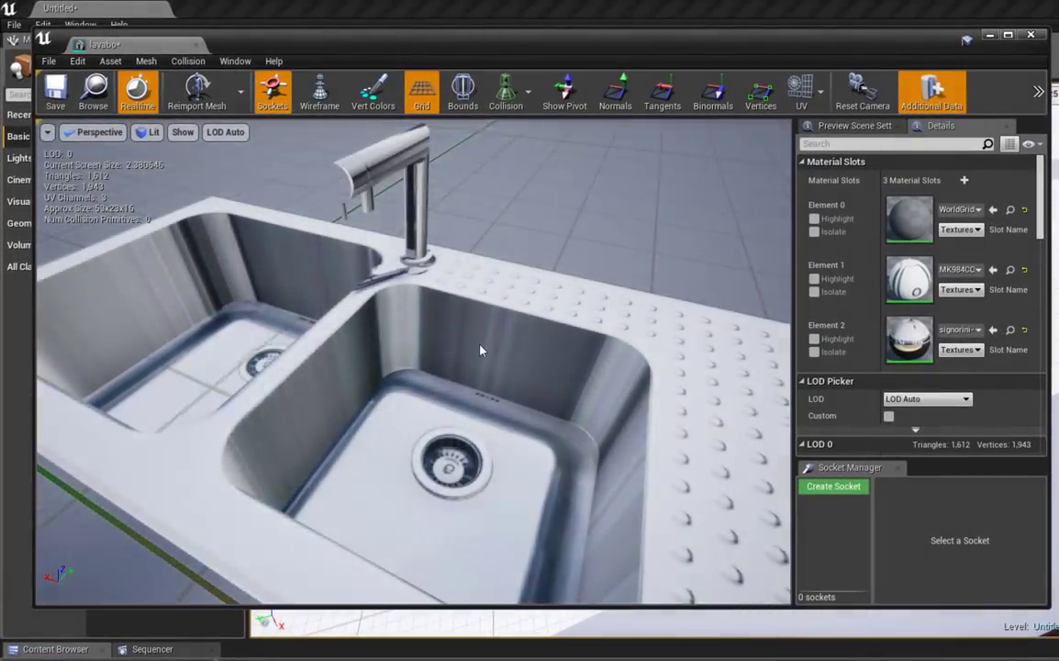
pyautogui.scroll(-5, 481, 349)
pyautogui.moveTo(481, 349)
pyautogui.mouseDown()
pyautogui.moveTo(381, 353)
pyautogui.moveTo(473, 368)
pyautogui.mouseUp()
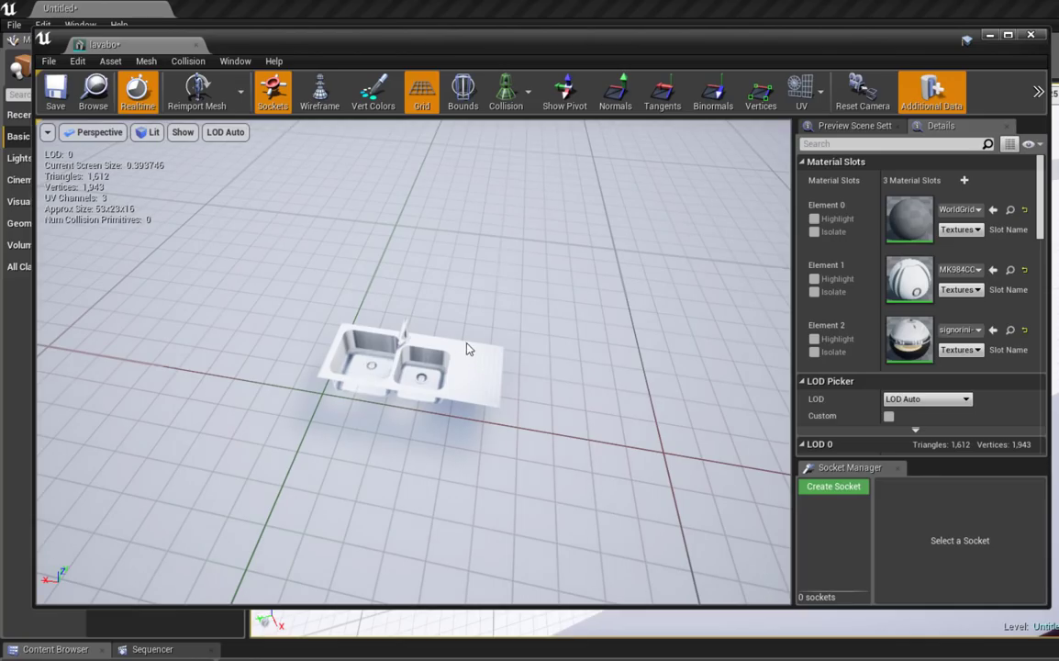
pyautogui.scroll(5, 466, 361)
pyautogui.scroll(-5, 468, 361)
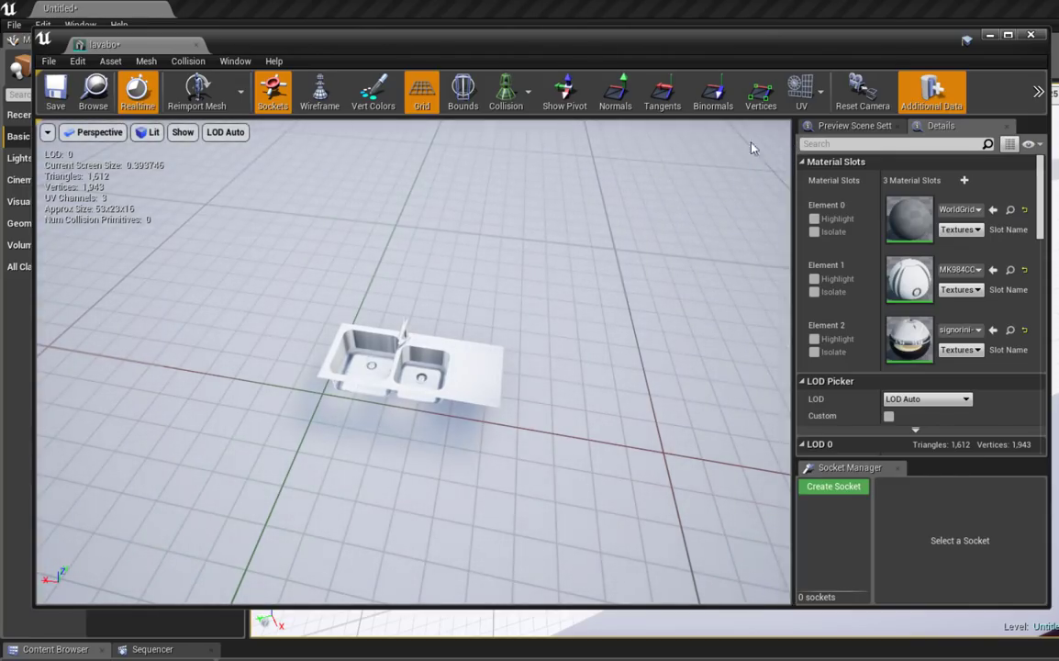
# Display the lavabo mesh's UV Channel 0 layout and switch to UV Channel 2 for comparison.
pyautogui.click(761, 92)
pyautogui.click(757, 87)
pyautogui.click(822, 102)
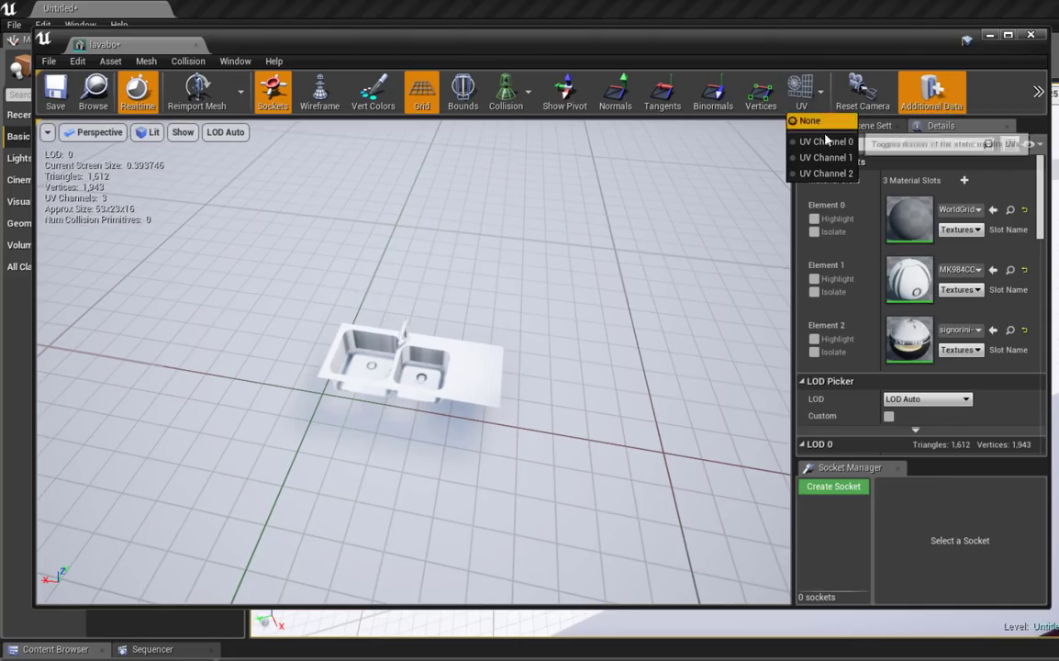
pyautogui.click(827, 143)
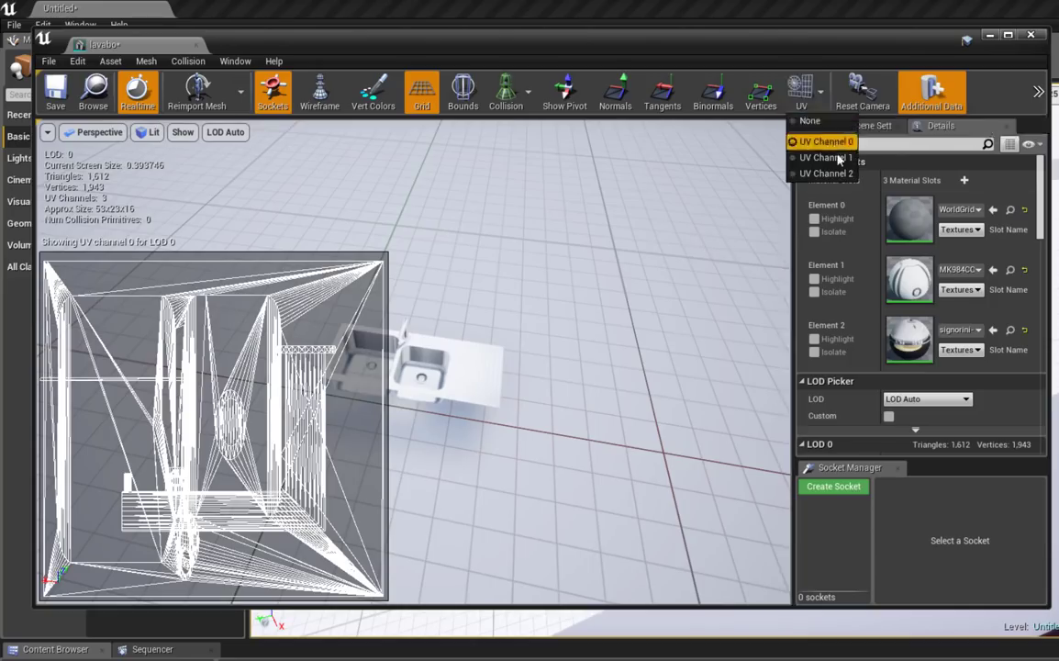
pyautogui.click(831, 175)
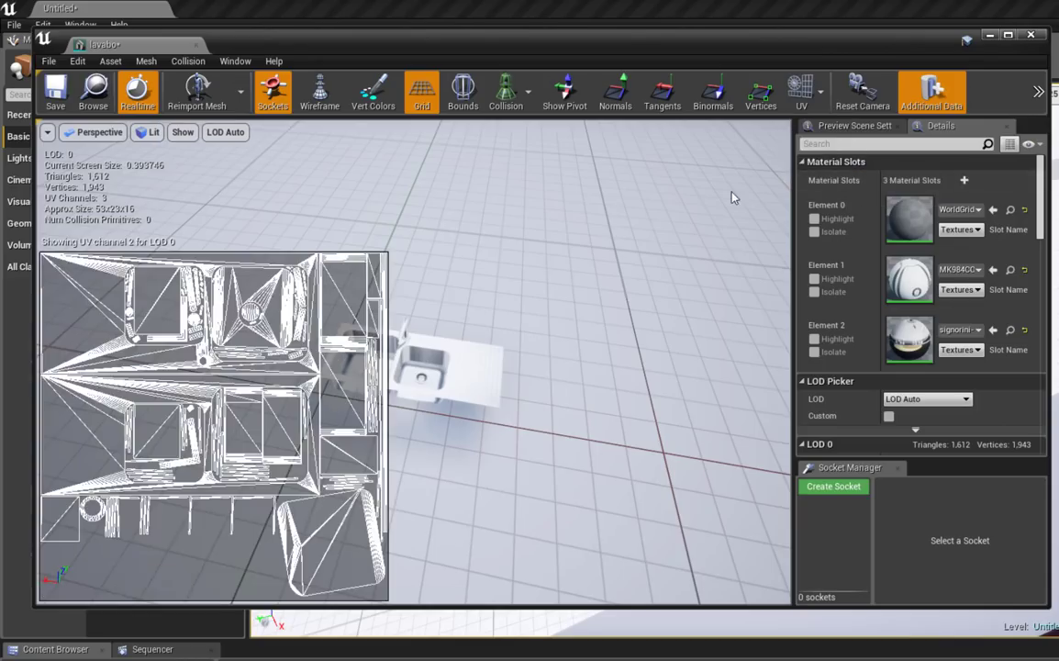